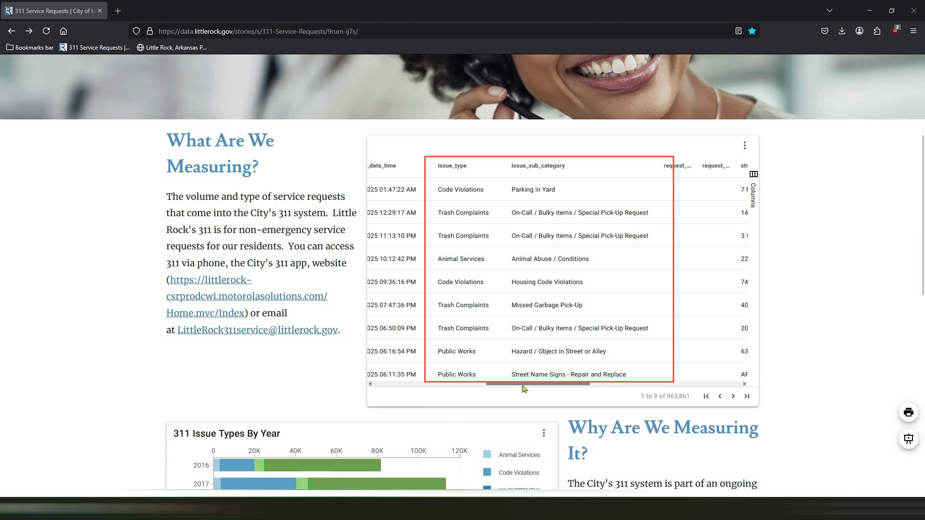
Look over the 311 service requests table and charts, and open the table's source data
{"action": "left_click_drag", "start_coordinate": [523, 385], "coordinate": [364, 399]}
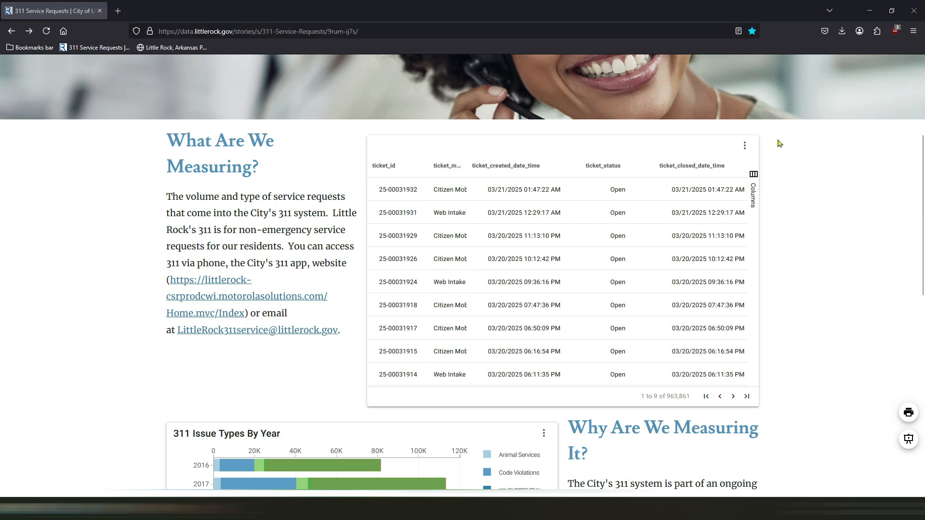
{"action": "left_click", "coordinate": [745, 145]}
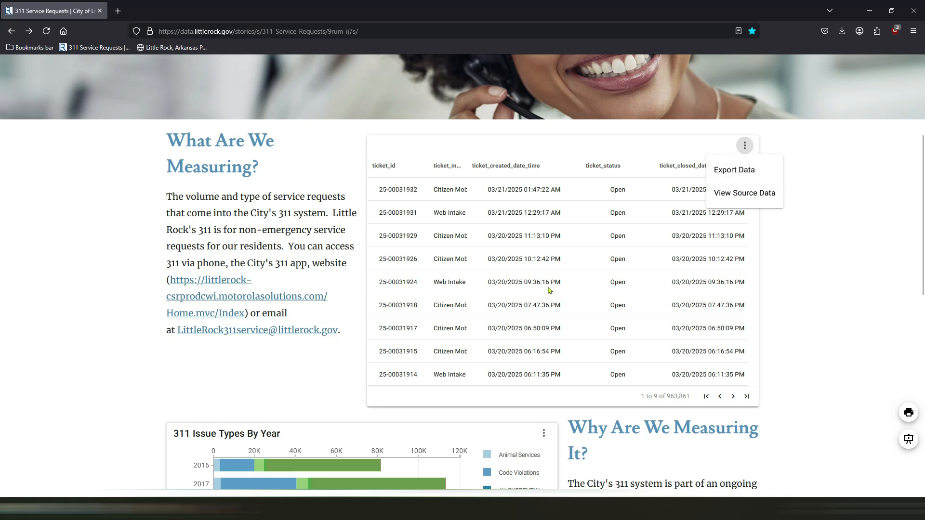
{"action": "scroll", "coordinate": [325, 309], "scroll_direction": "down", "scroll_amount": 3}
{"action": "scroll", "coordinate": [307, 297], "scroll_direction": "up", "scroll_amount": 3}
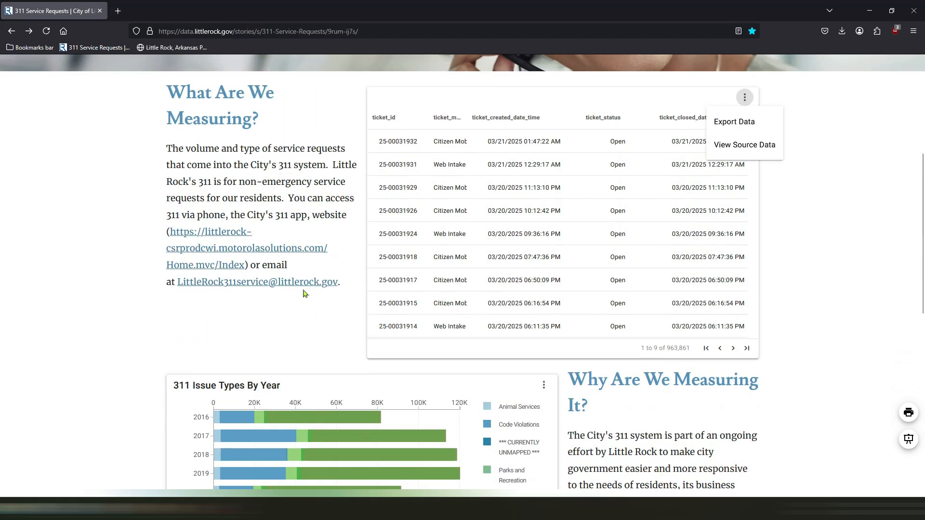
{"action": "scroll", "coordinate": [306, 293], "scroll_direction": "down", "scroll_amount": 6}
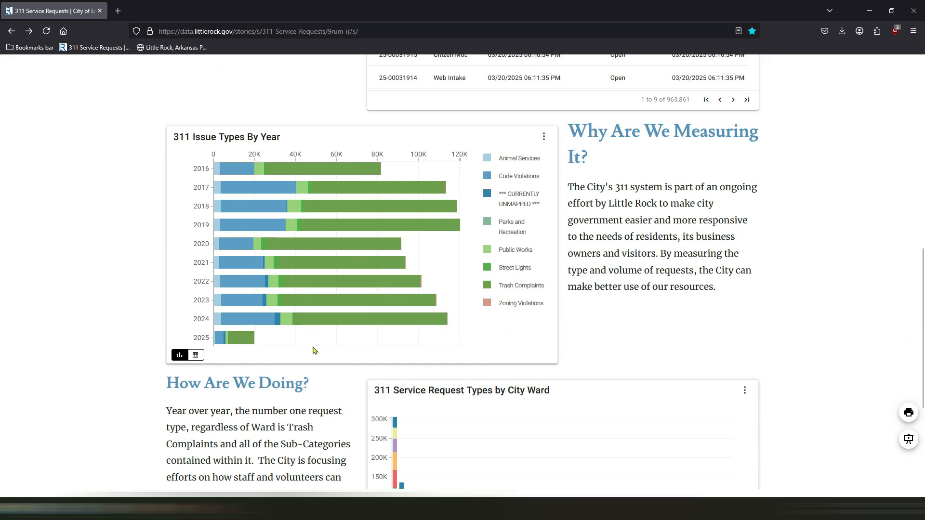
{"action": "scroll", "coordinate": [293, 287], "scroll_direction": "down", "scroll_amount": 3}
{"action": "scroll", "coordinate": [251, 287], "scroll_direction": "up", "scroll_amount": 4}
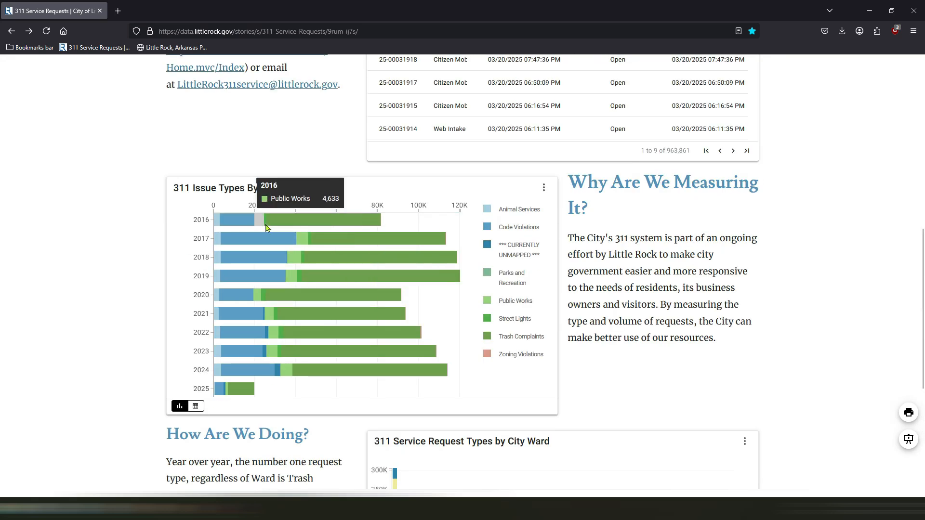
{"action": "scroll", "coordinate": [680, 251], "scroll_direction": "up", "scroll_amount": 7}
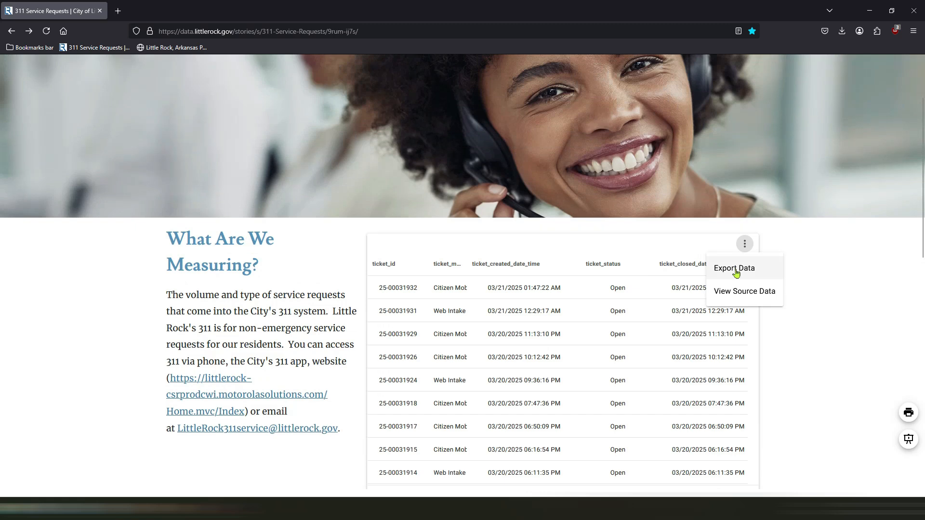
{"action": "left_click", "coordinate": [759, 293]}
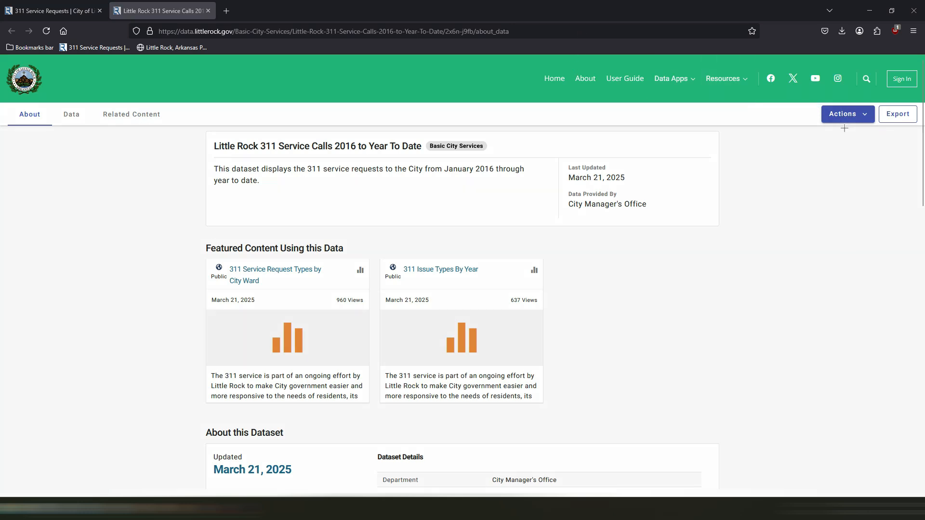
{"action": "left_click_drag", "start_coordinate": [791, 158], "coordinate": [812, 120]}
{"action": "left_click_drag", "start_coordinate": [901, 180], "coordinate": [896, 130]}
{"action": "left_click_drag", "start_coordinate": [459, 199], "coordinate": [468, 177]}
{"action": "left_click_drag", "start_coordinate": [222, 208], "coordinate": [232, 187]}
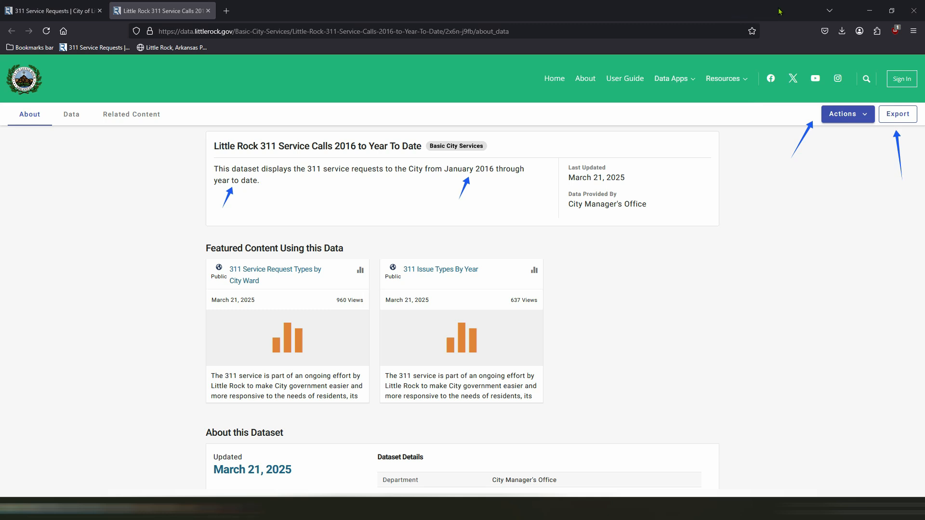
{"action": "key", "text": "Escape"}
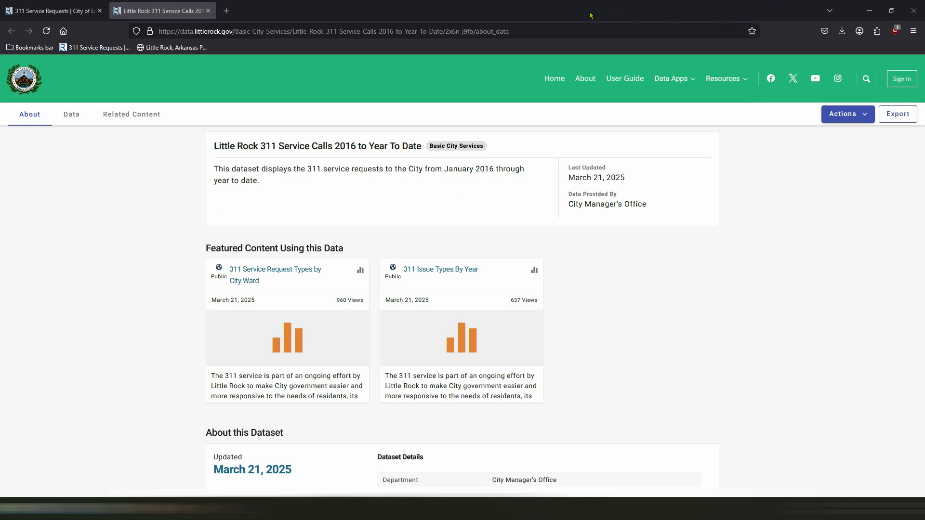
Copy the dataset's OData V4 endpoint URL from its OData access options
{"action": "left_click", "coordinate": [867, 118]}
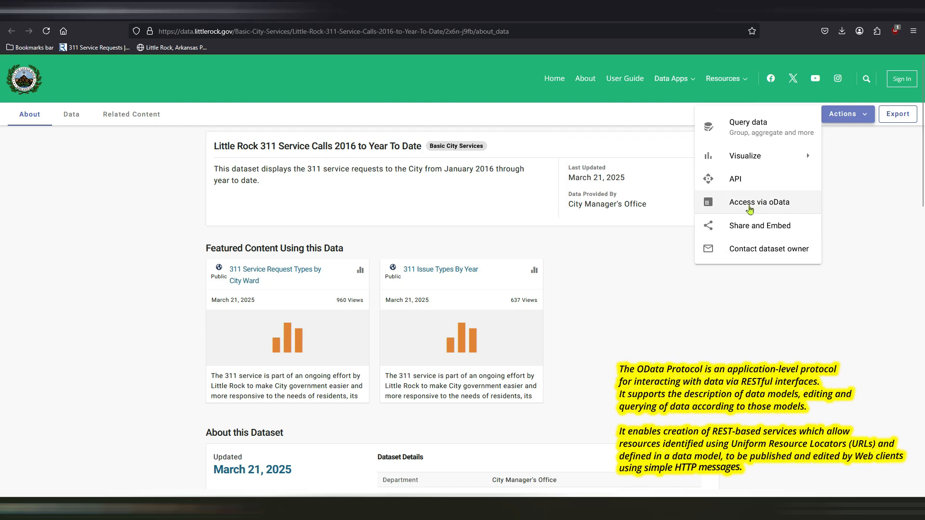
{"action": "left_click", "coordinate": [745, 206]}
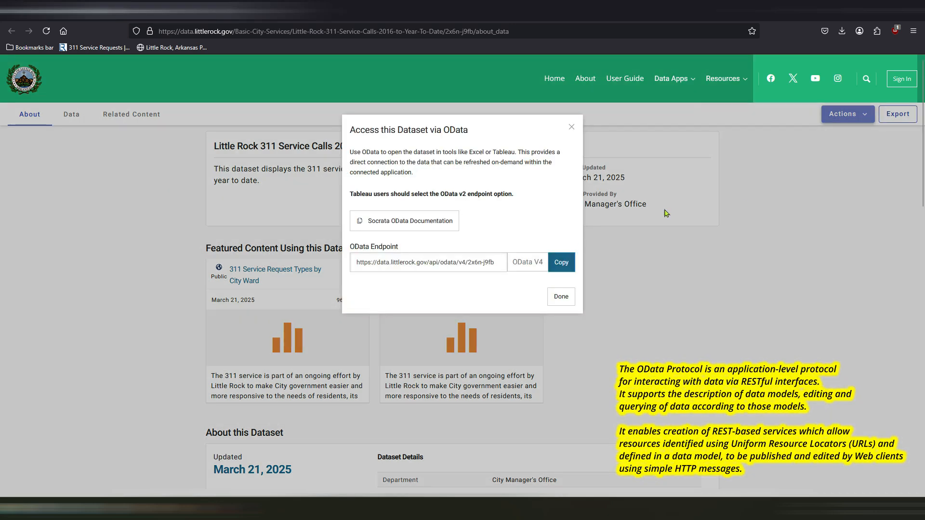
{"action": "left_click", "coordinate": [562, 263]}
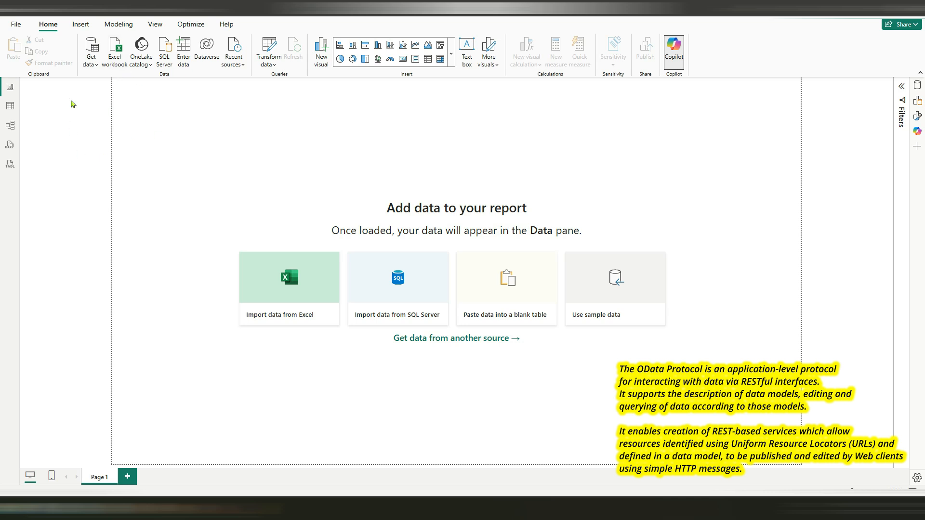
{"action": "left_click", "coordinate": [96, 68]}
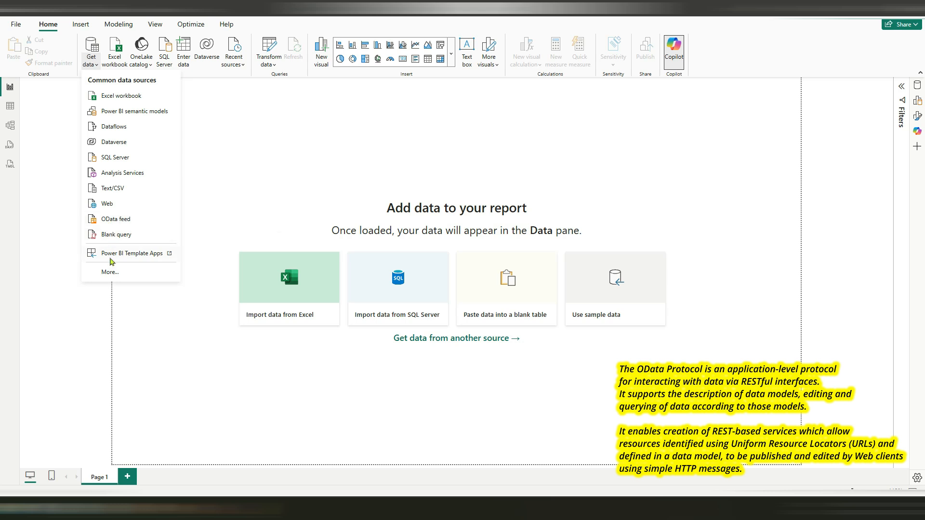
{"action": "left_click", "coordinate": [110, 272]}
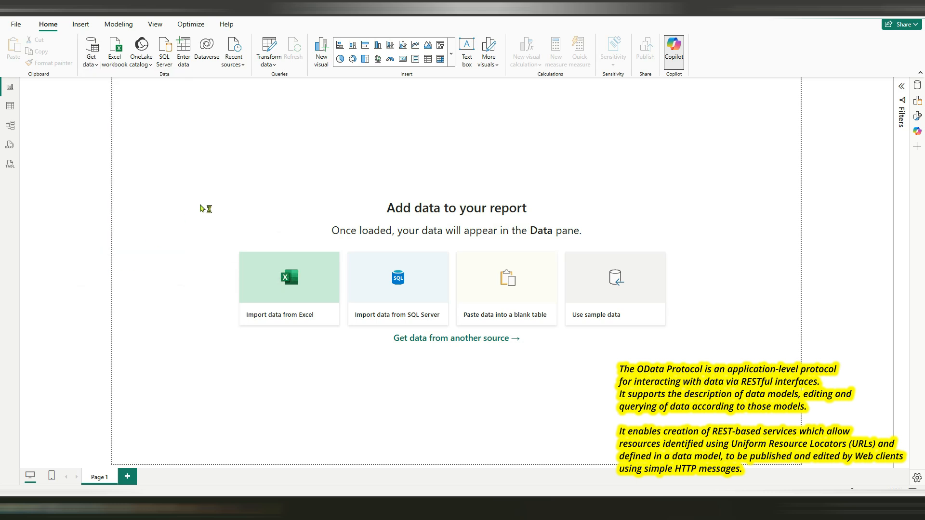
{"action": "left_click", "coordinate": [357, 126]}
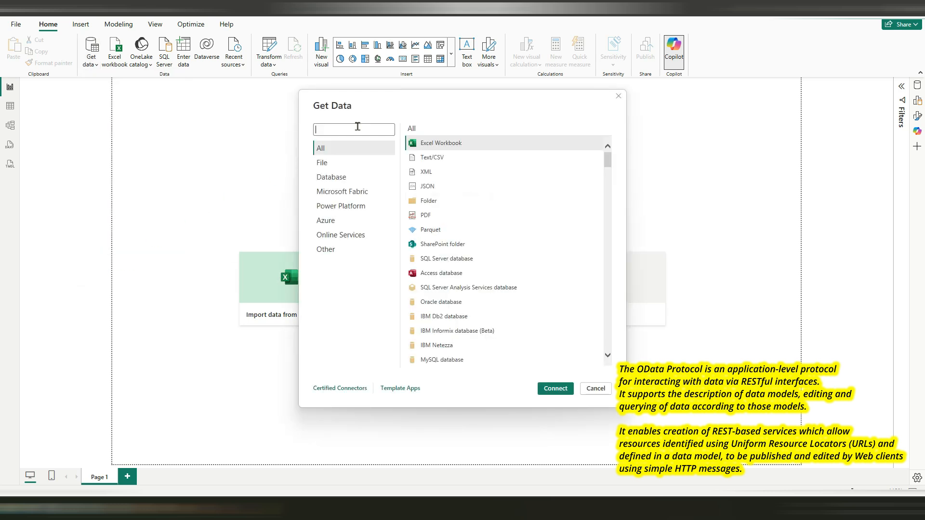
{"action": "type", "text": "oda"}
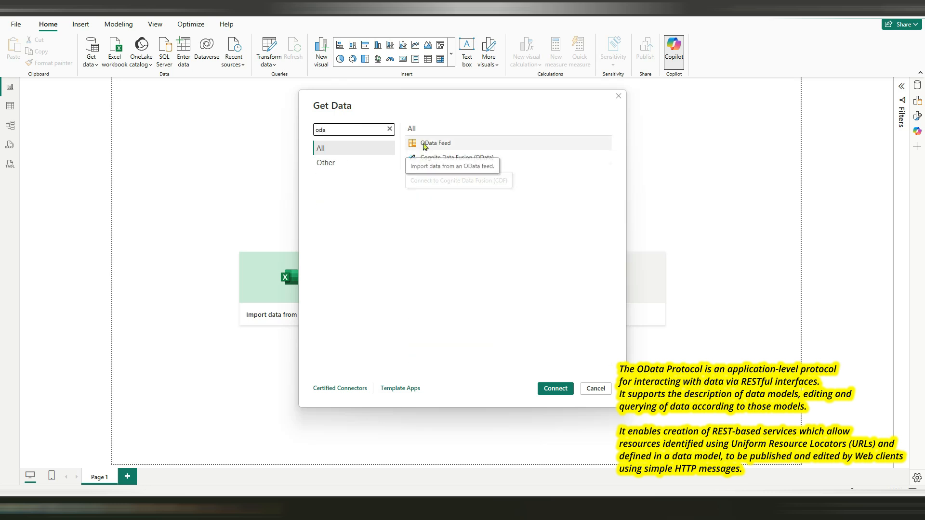
{"action": "left_click", "coordinate": [424, 143]}
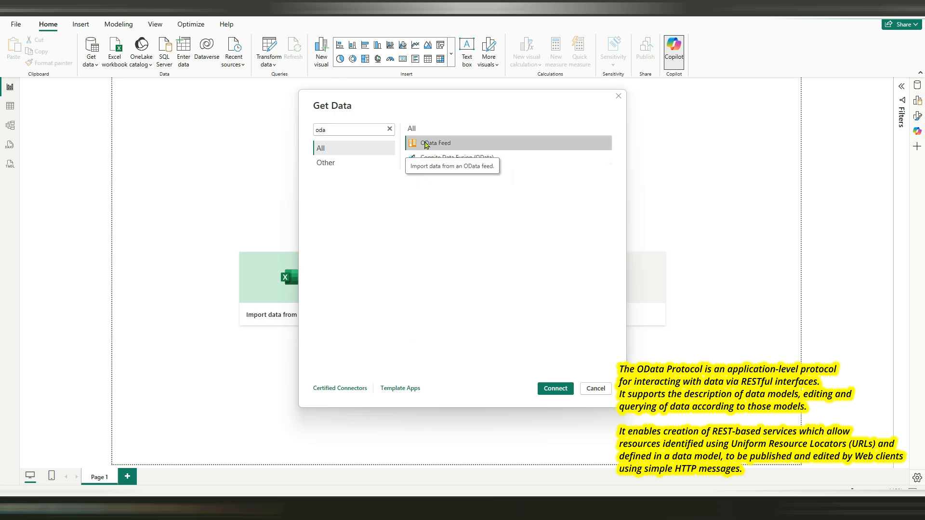
{"action": "left_click", "coordinate": [554, 389]}
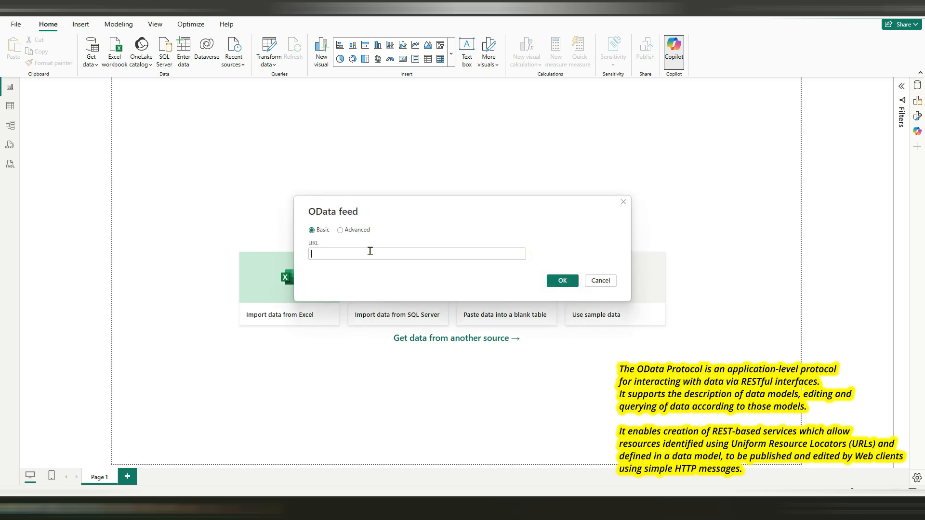
{"action": "key", "text": "ctrl+v"}
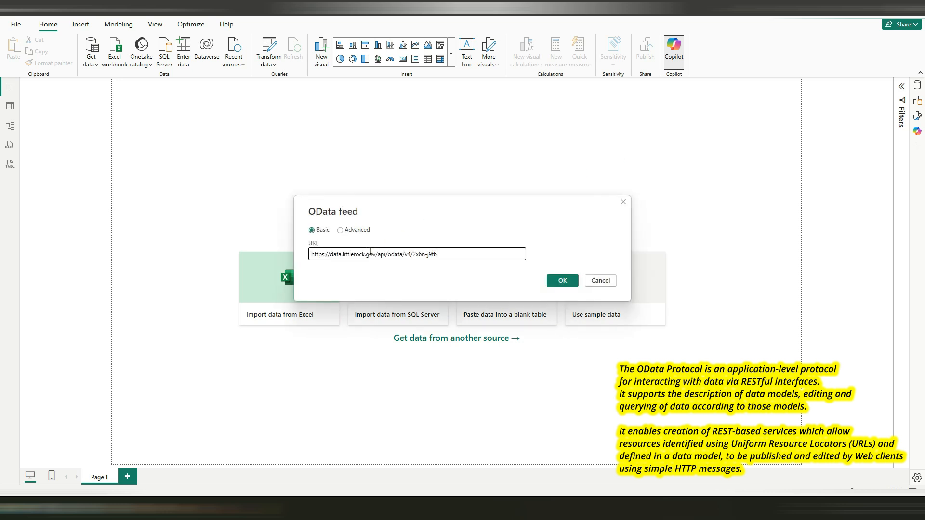
{"action": "left_click", "coordinate": [564, 279]}
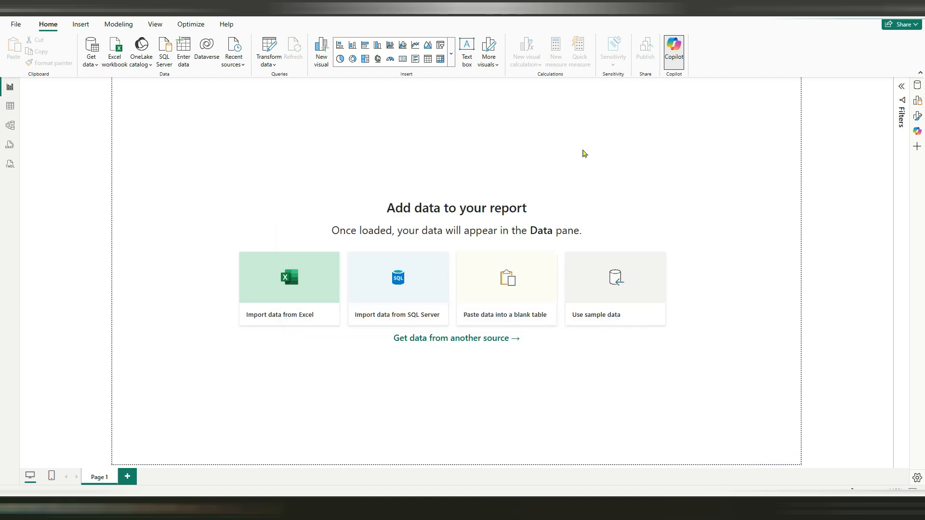
Bring the previewed feed into Power Query Editor for transformation and maximize the editor window
{"action": "mouse_move", "coordinate": [314, 372]}
{"action": "left_mouse_down"}
{"action": "mouse_move", "coordinate": [560, 373]}
{"action": "mouse_move", "coordinate": [302, 374]}
{"action": "left_mouse_up"}
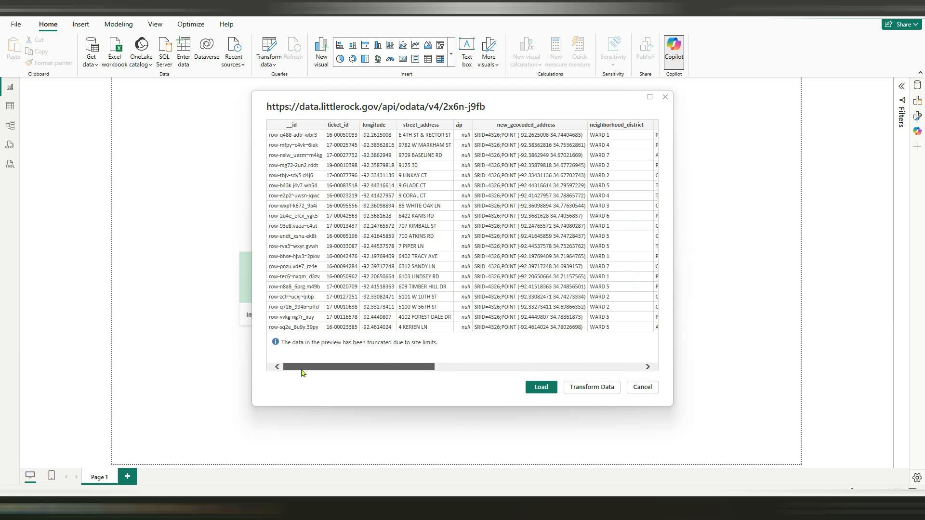
{"action": "left_click", "coordinate": [578, 388]}
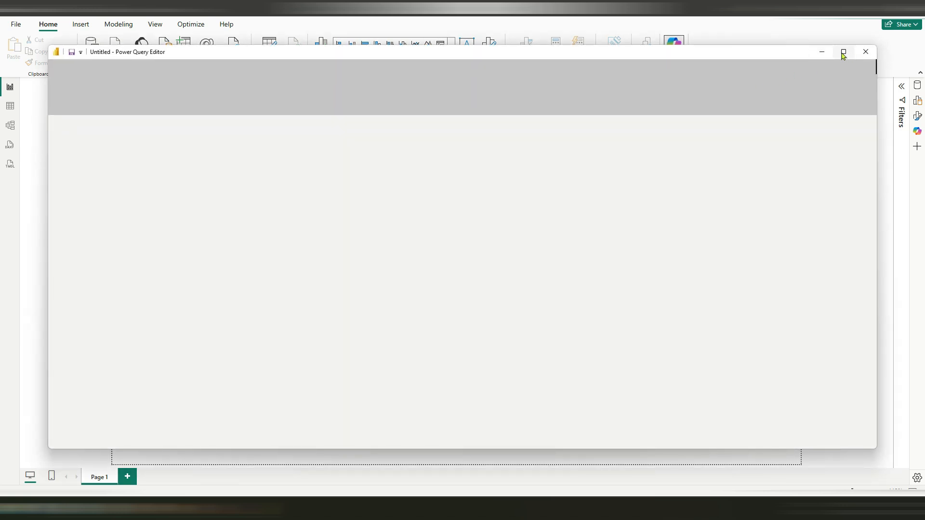
{"action": "left_click", "coordinate": [842, 52]}
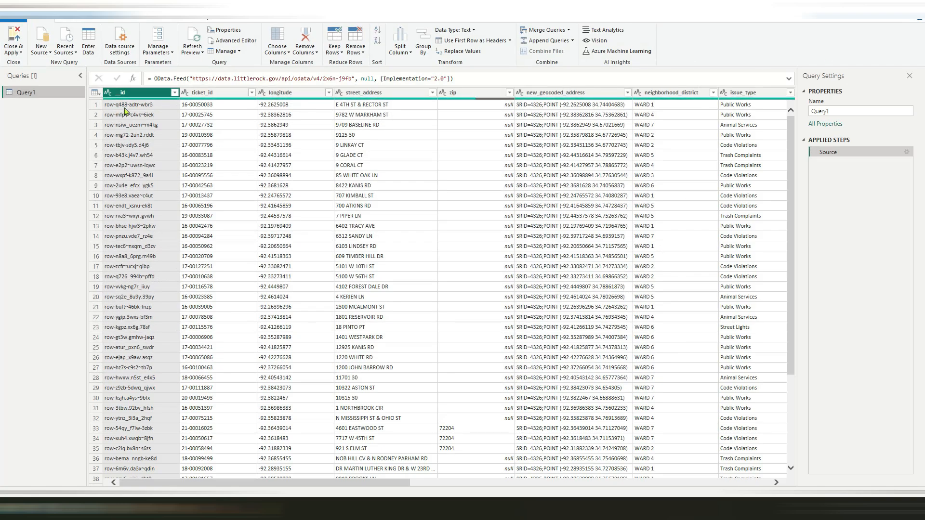
Change the longitude column's data type to Decimal Number
{"action": "left_click", "coordinate": [284, 93]}
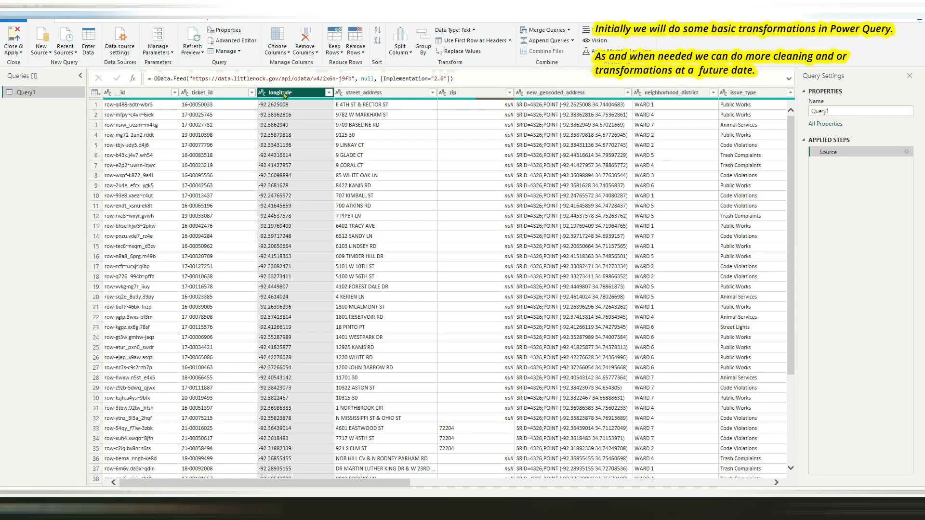
{"action": "right_click", "coordinate": [284, 95]}
{"action": "mouse_move", "coordinate": [314, 181]}
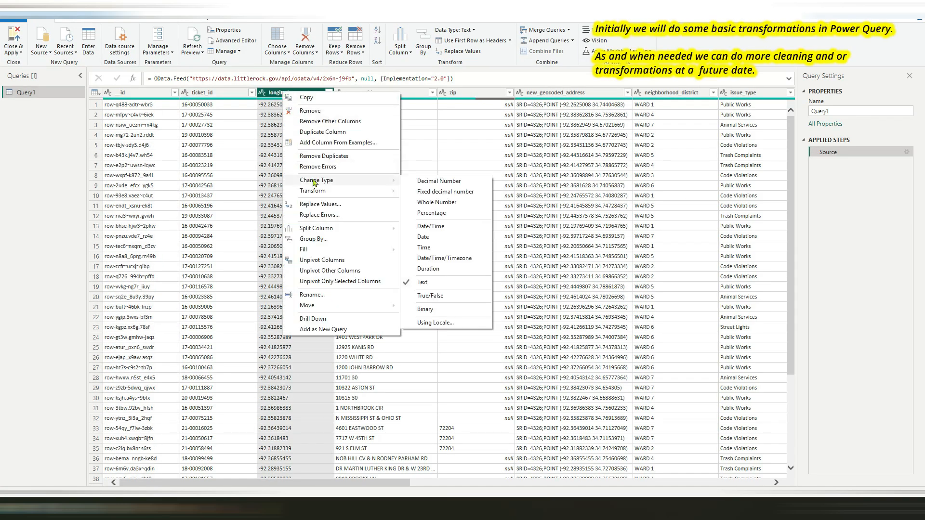
{"action": "left_click", "coordinate": [445, 184]}
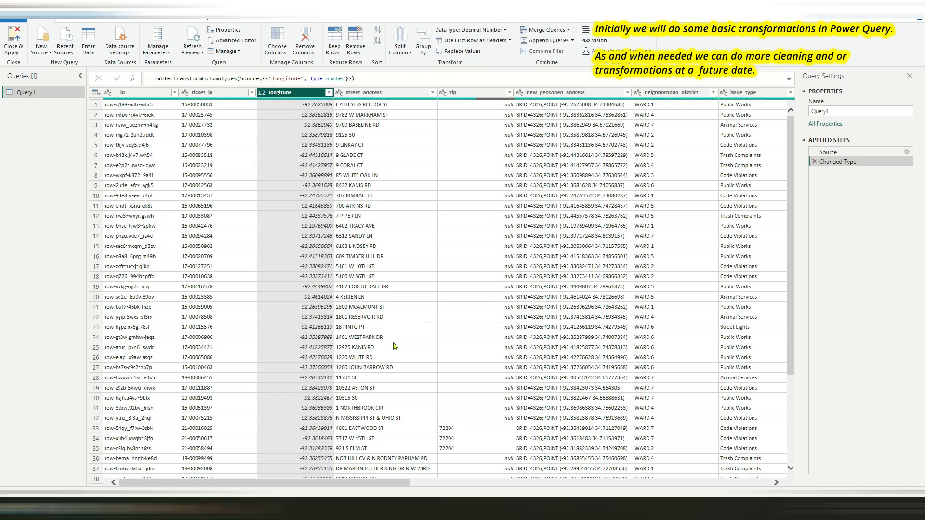
Change the data type of the ticket_created_date_time and ticket_closed_date_time columns to Date/Time
{"action": "left_click_drag", "start_coordinate": [312, 482], "coordinate": [553, 477]}
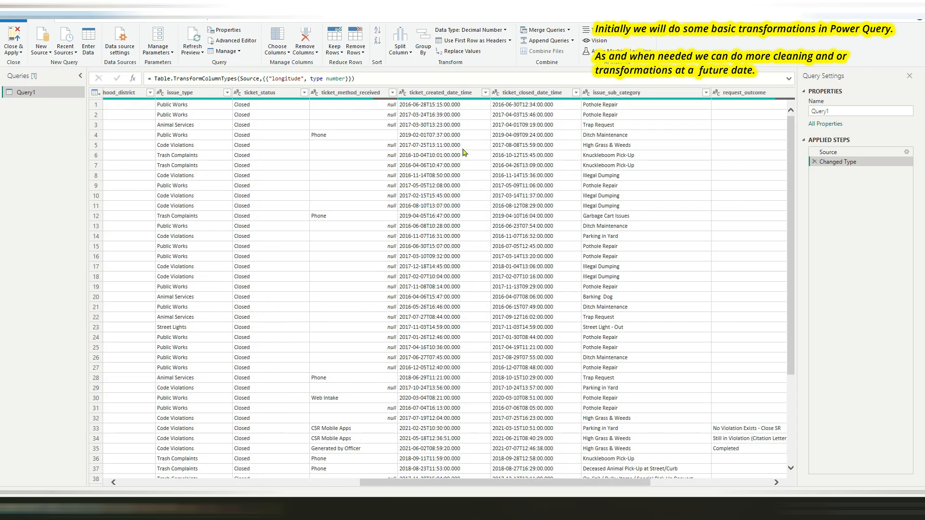
{"action": "left_click", "coordinate": [455, 95]}
{"action": "right_click", "coordinate": [455, 95]}
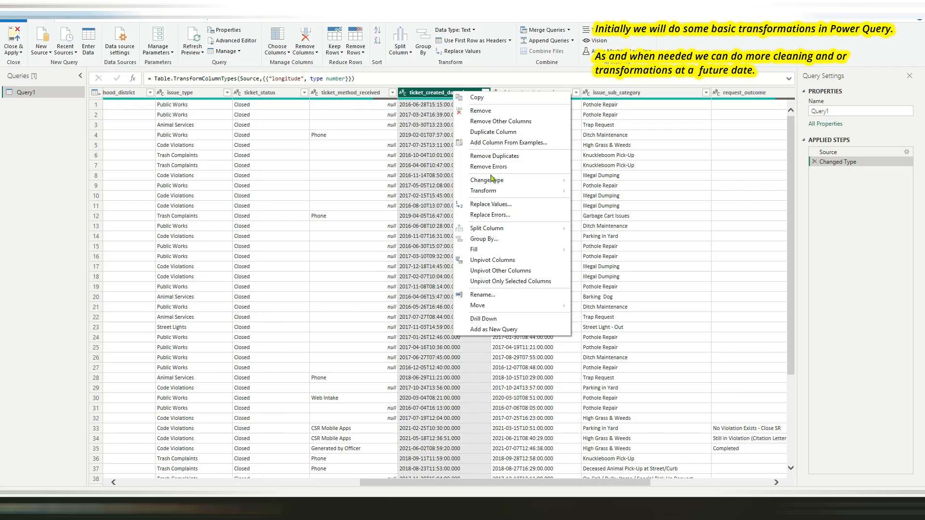
{"action": "mouse_move", "coordinate": [492, 182]}
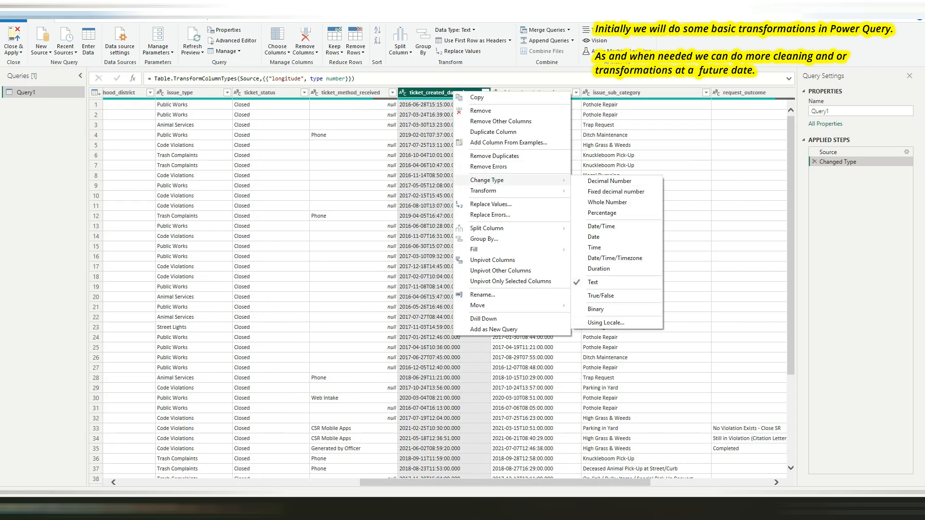
{"action": "left_click", "coordinate": [601, 226]}
{"action": "right_click", "coordinate": [561, 97]}
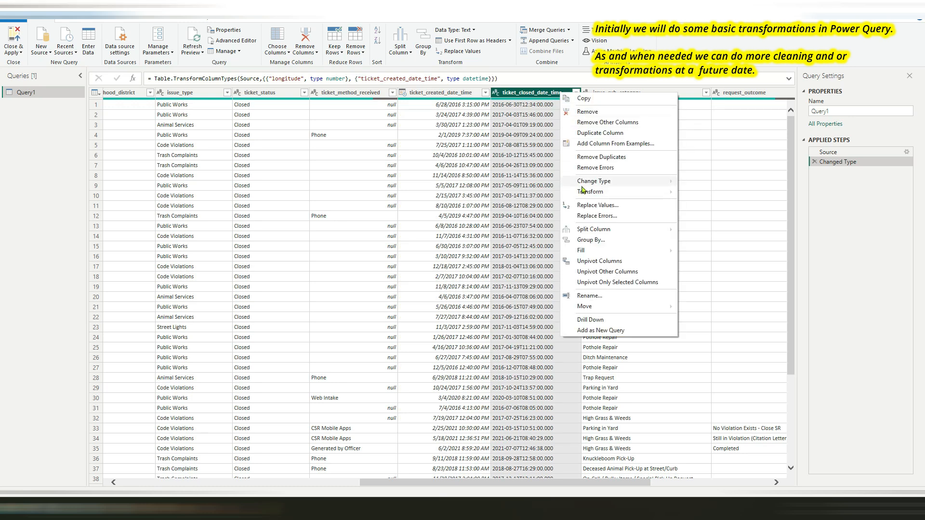
{"action": "mouse_move", "coordinate": [588, 187]}
{"action": "left_click", "coordinate": [708, 227]}
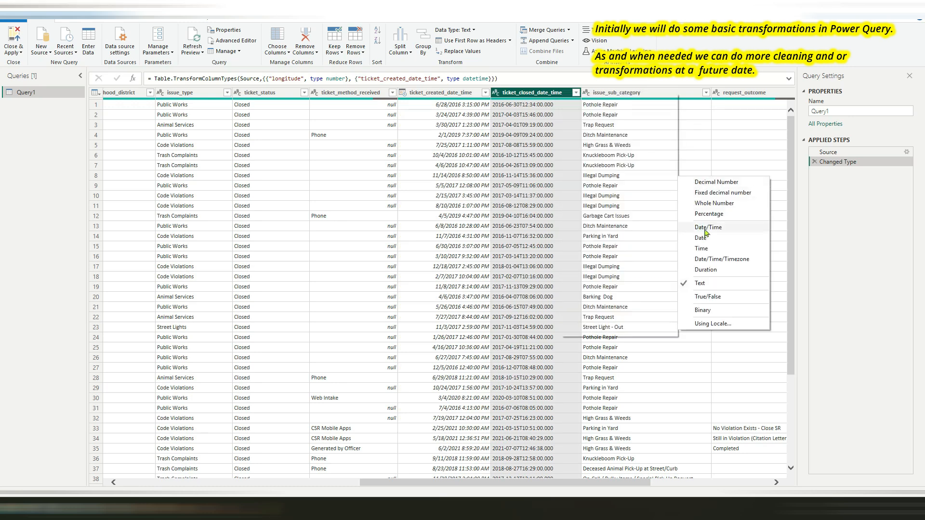
Change the latitude column's data type to Decimal Number
{"action": "left_click_drag", "start_coordinate": [433, 481], "coordinate": [580, 479]}
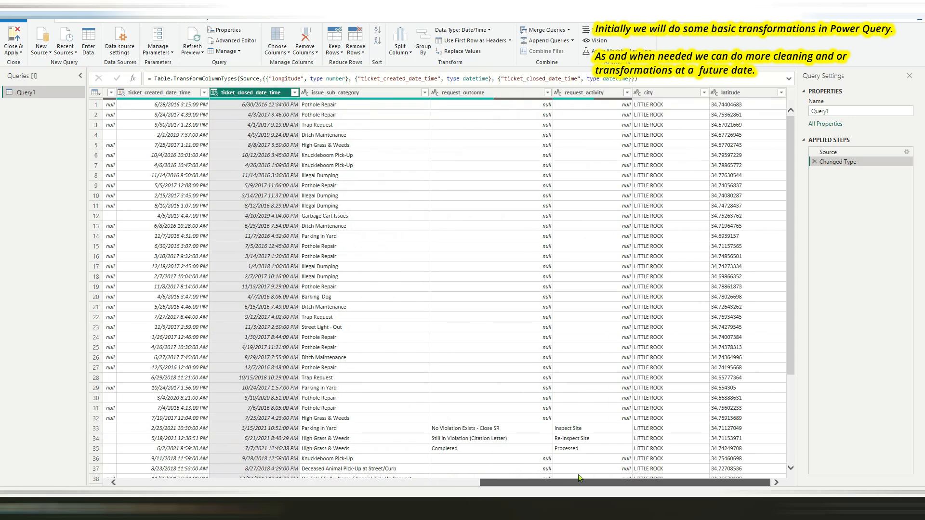
{"action": "right_click", "coordinate": [741, 96]}
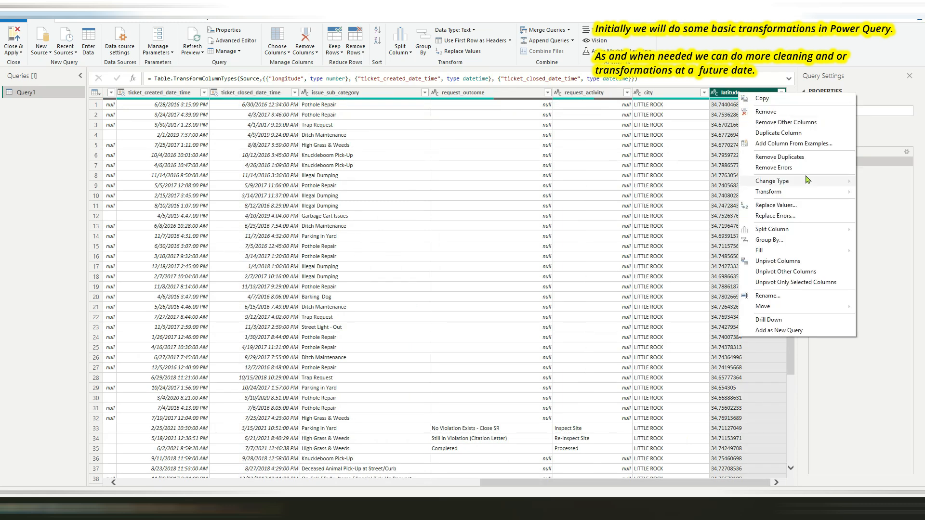
{"action": "mouse_move", "coordinate": [807, 182]}
{"action": "left_click", "coordinate": [687, 183]}
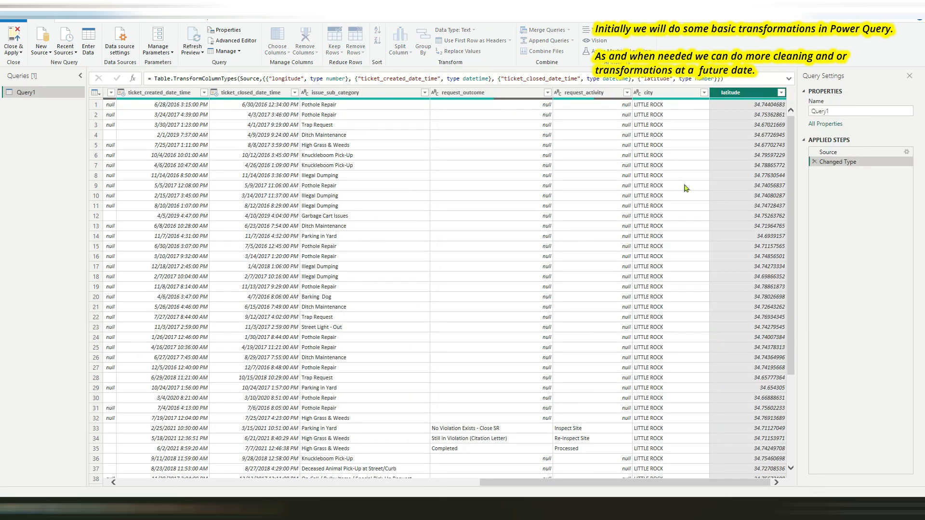
Rename the query as 311_Littlerock_AR_data
{"action": "left_click_drag", "start_coordinate": [558, 486], "coordinate": [196, 485]}
{"action": "left_click", "coordinate": [852, 107]}
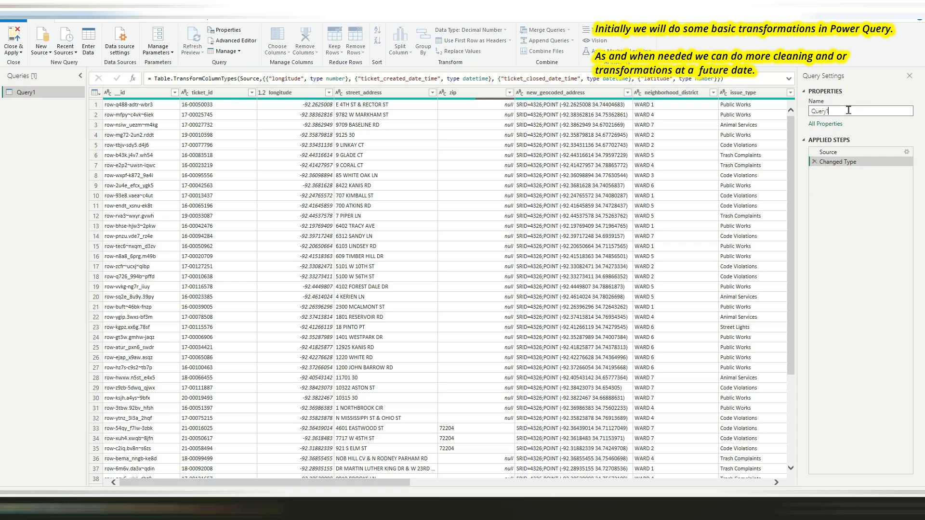
{"action": "type", "text": "311_Littlerock_AR_data"}
{"action": "key", "text": "Return"}
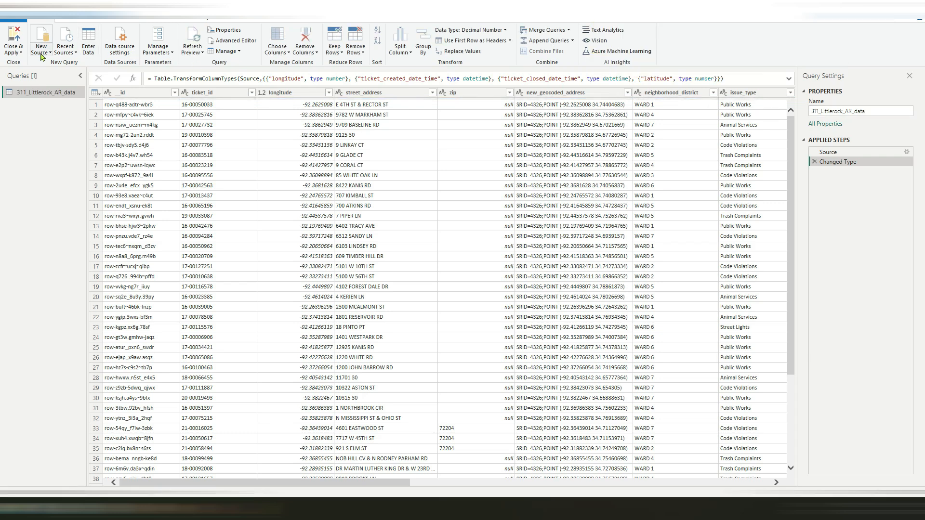
Apply the query changes to load the data into the report, and display the loaded table in Table view
{"action": "left_click", "coordinate": [20, 52]}
{"action": "left_click", "coordinate": [23, 65]}
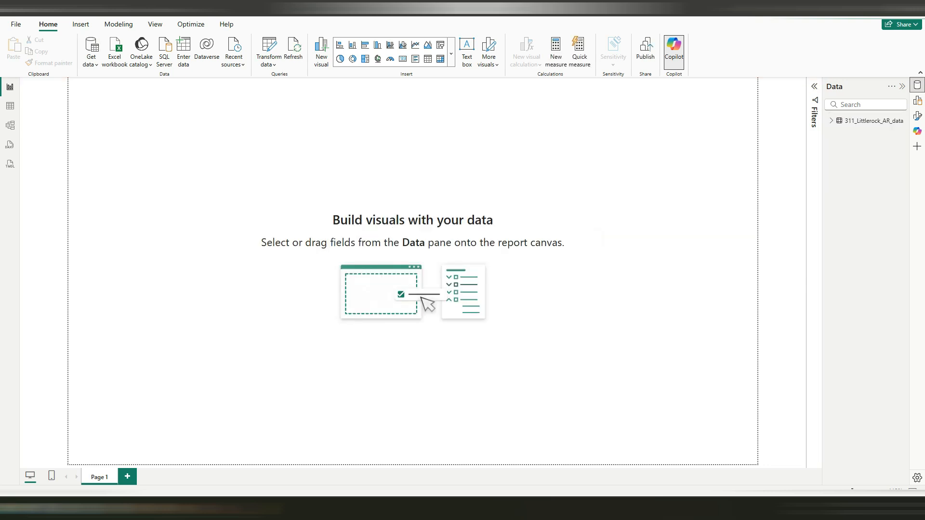
{"action": "left_click", "coordinate": [10, 107]}
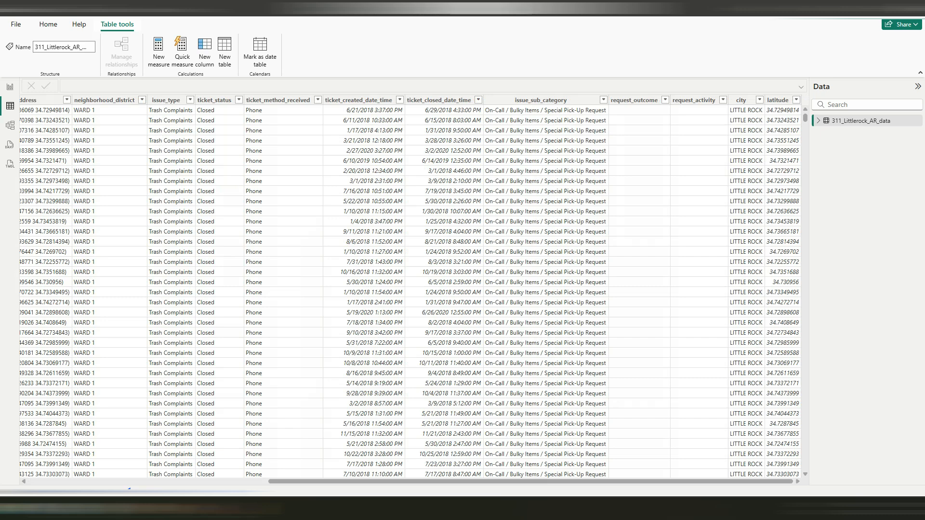
{"action": "mouse_move", "coordinate": [406, 481]}
{"action": "left_mouse_down"}
{"action": "mouse_move", "coordinate": [164, 481]}
{"action": "mouse_move", "coordinate": [403, 481]}
{"action": "left_mouse_up"}
Switch to the World Population Review page in the browser and copy the Little Rock population rows from 2025 down to 2016
{"action": "left_click_drag", "start_coordinate": [0, 144], "coordinate": [358, 54]}
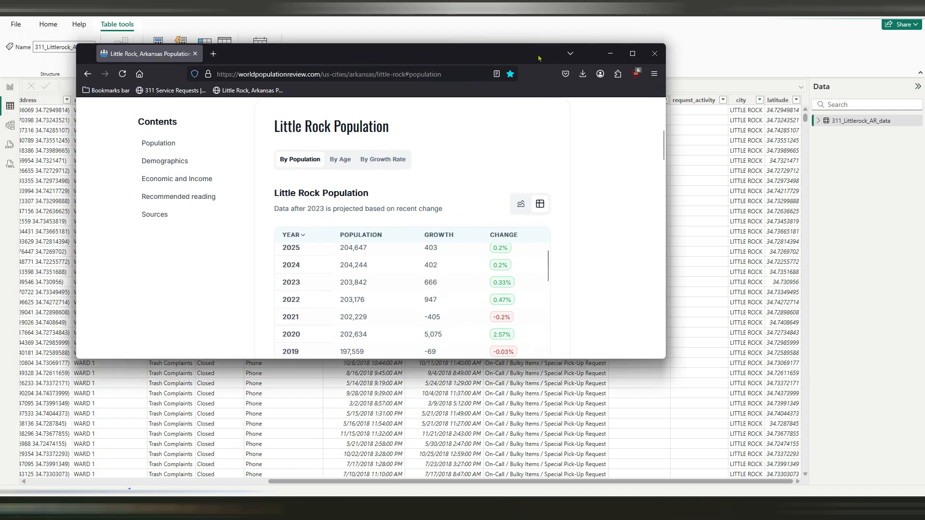
{"action": "left_click", "coordinate": [635, 54]}
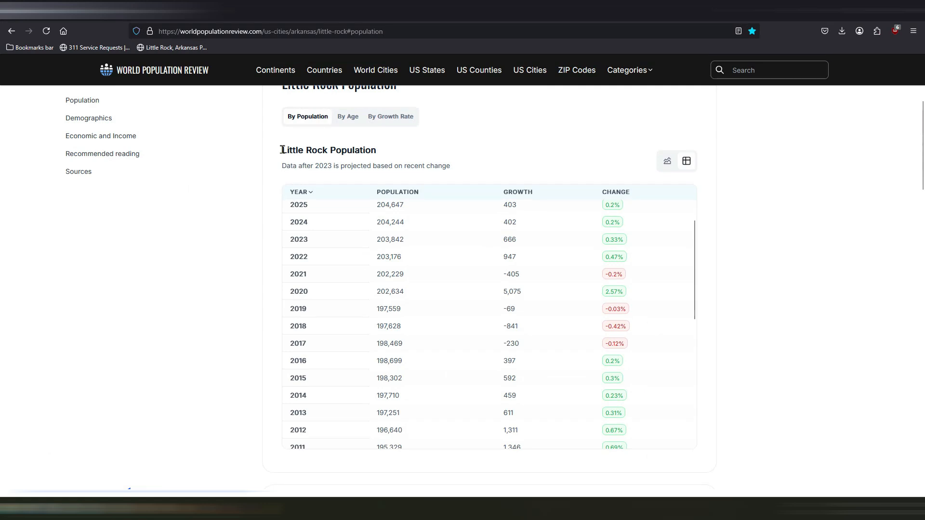
{"action": "left_click_drag", "start_coordinate": [282, 150], "coordinate": [384, 151]}
{"action": "left_click", "coordinate": [293, 204]}
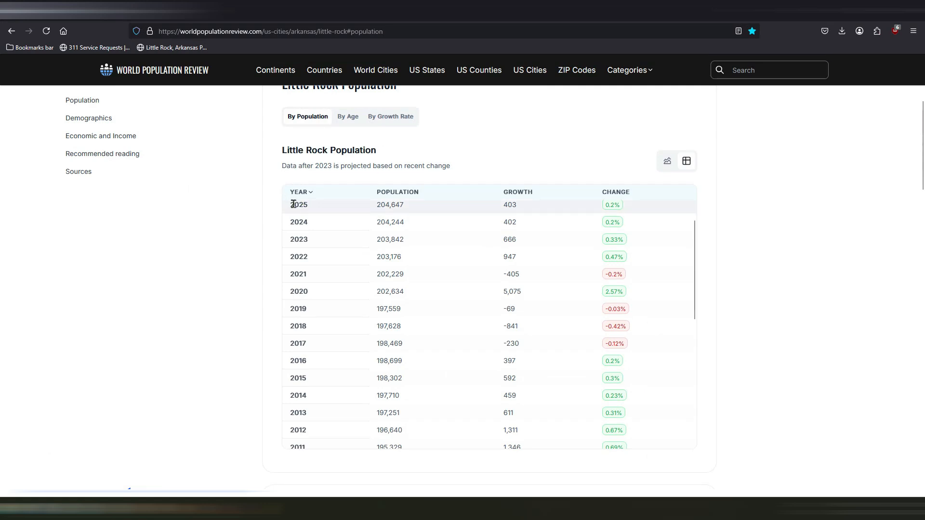
{"action": "left_click_drag", "start_coordinate": [293, 204], "coordinate": [632, 362]}
{"action": "key", "text": "ctrl+c"}
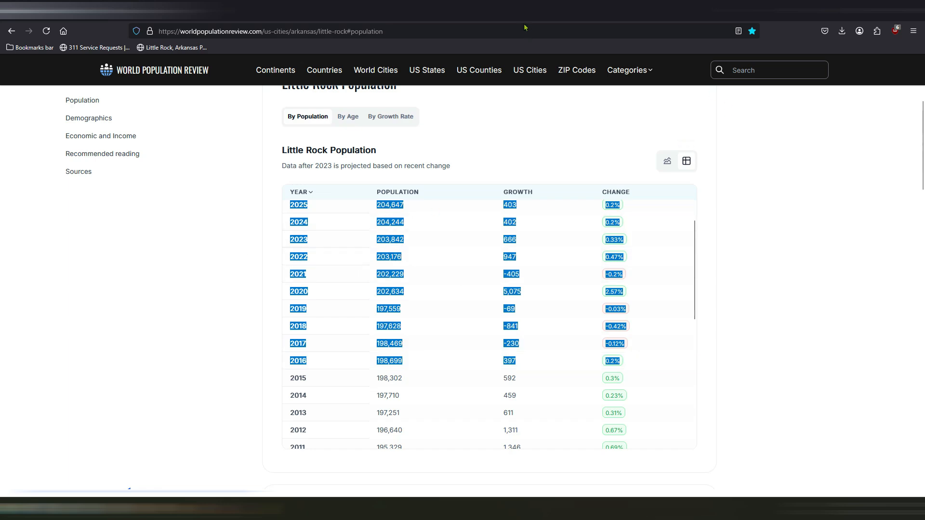
Return to Power BI and paste the copied population rows into a new manually entered table
{"action": "left_click_drag", "start_coordinate": [423, 9], "coordinate": [0, 167]}
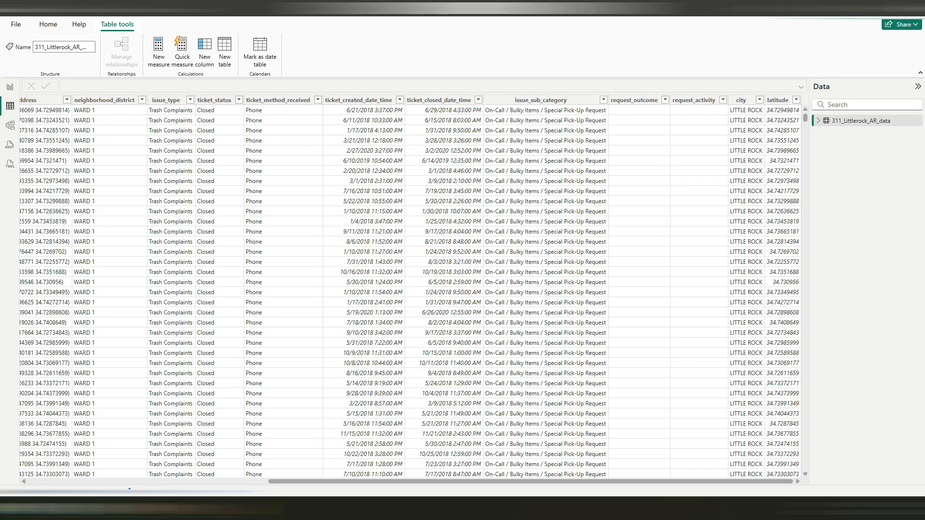
{"action": "left_click", "coordinate": [51, 28]}
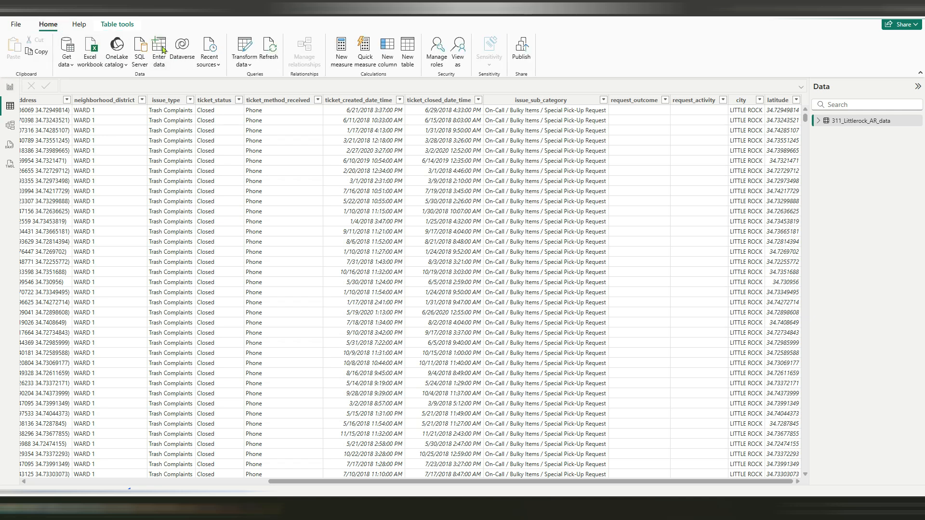
{"action": "left_click", "coordinate": [163, 49]}
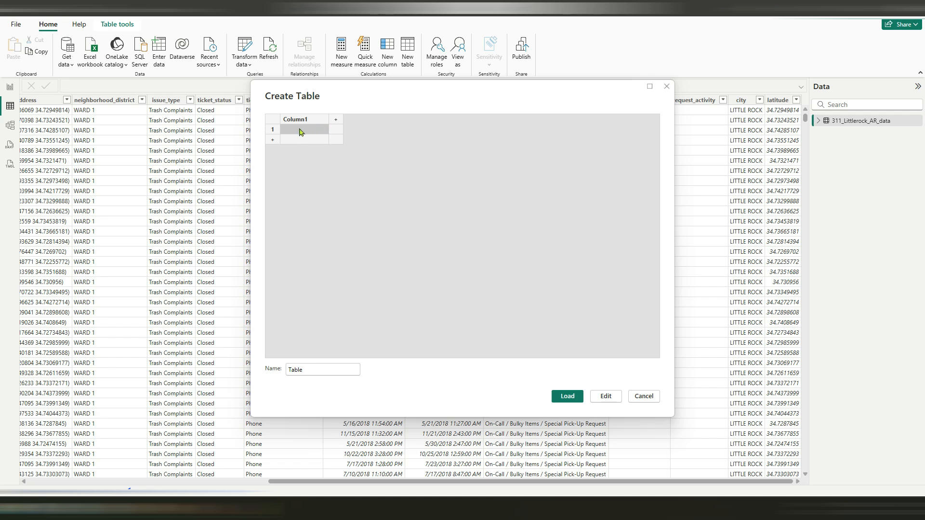
{"action": "key", "text": "ctrl+v"}
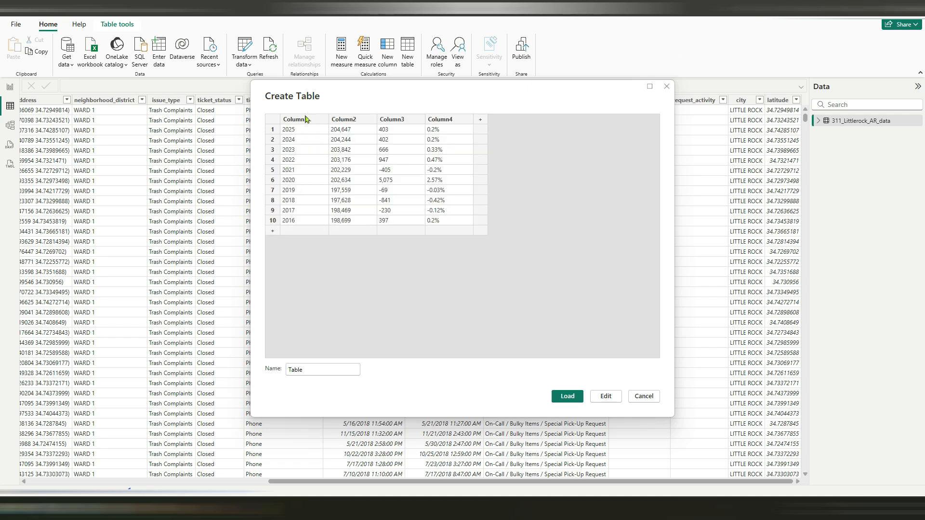
Rename the first column of the pasted table as year and the second as population
{"action": "left_click", "coordinate": [303, 118]}
{"action": "double_click", "coordinate": [303, 119]}
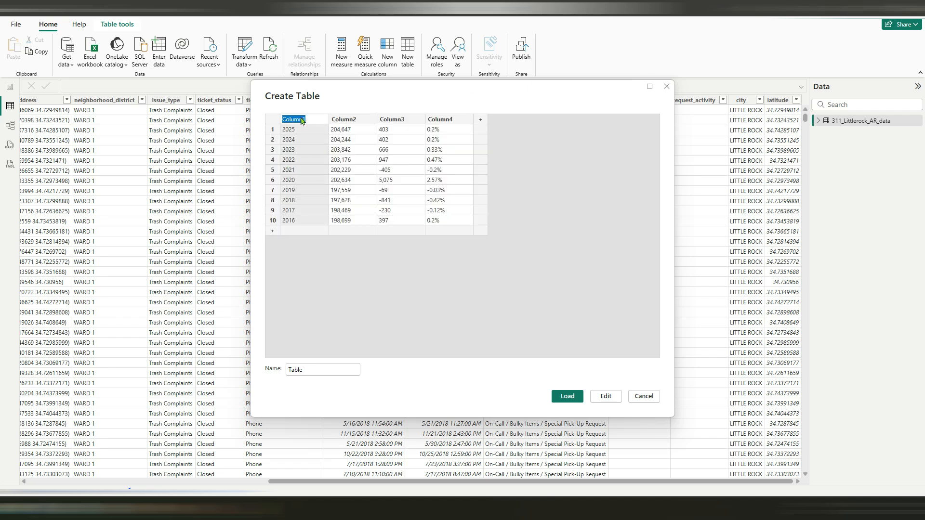
{"action": "type", "text": "year"}
{"action": "left_click", "coordinate": [348, 121]}
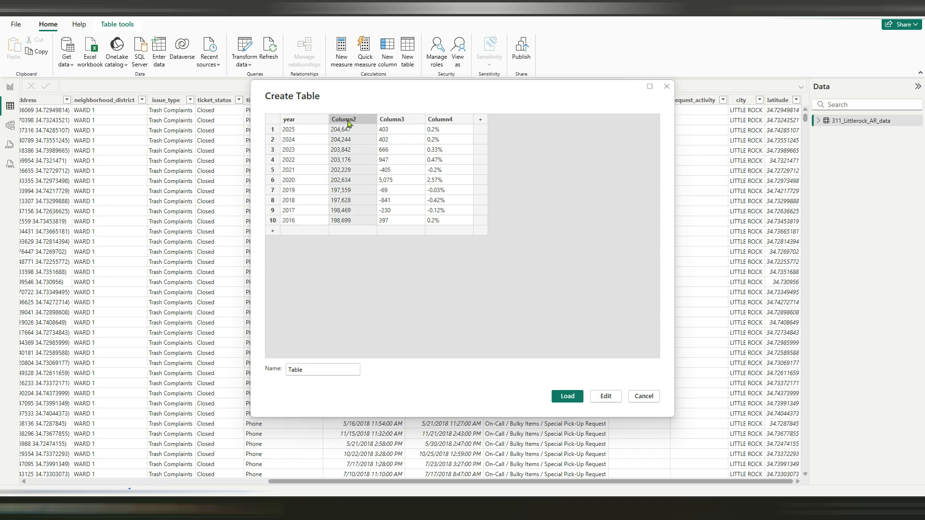
{"action": "double_click", "coordinate": [348, 121]}
{"action": "key", "text": "BackSpace"}
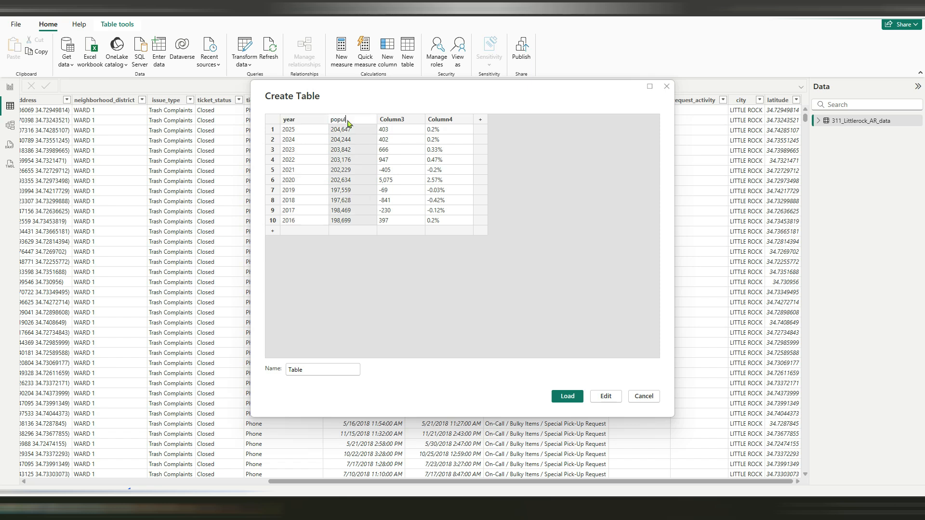
Delete Column3 and Column4 from the pasted table
{"action": "left_click", "coordinate": [394, 122]}
{"action": "left_click", "coordinate": [440, 121]}
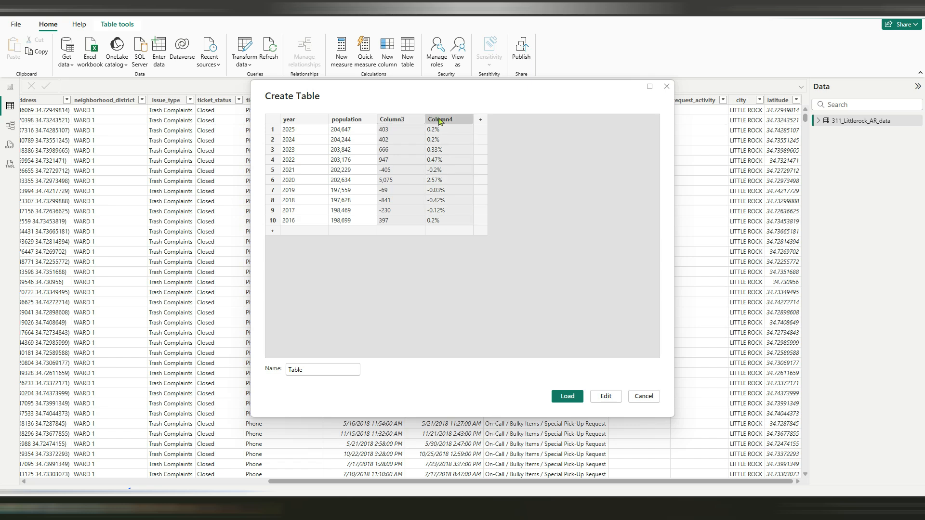
{"action": "right_click", "coordinate": [440, 121]}
{"action": "left_click", "coordinate": [460, 158]}
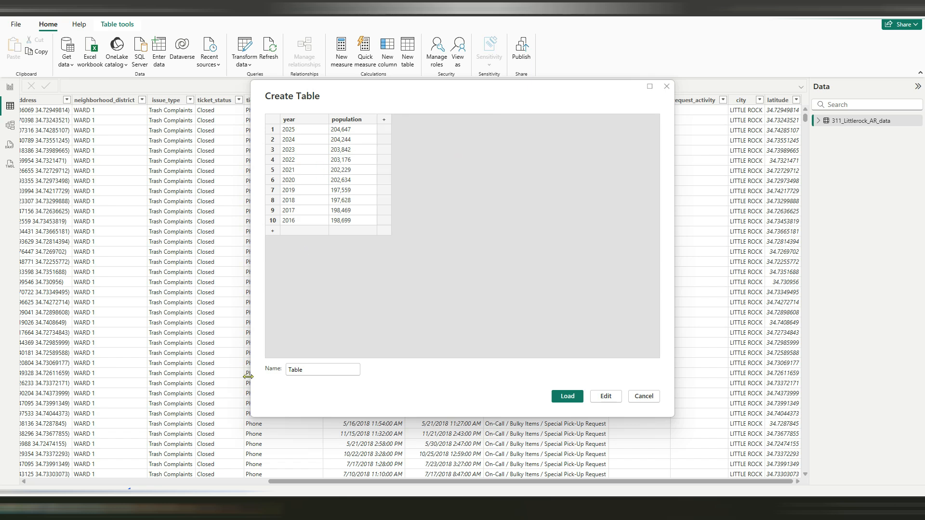
Name the new table Population_Table, load it into the model and display its rows
{"action": "left_click", "coordinate": [288, 369]}
{"action": "type", "text": "Population_"}
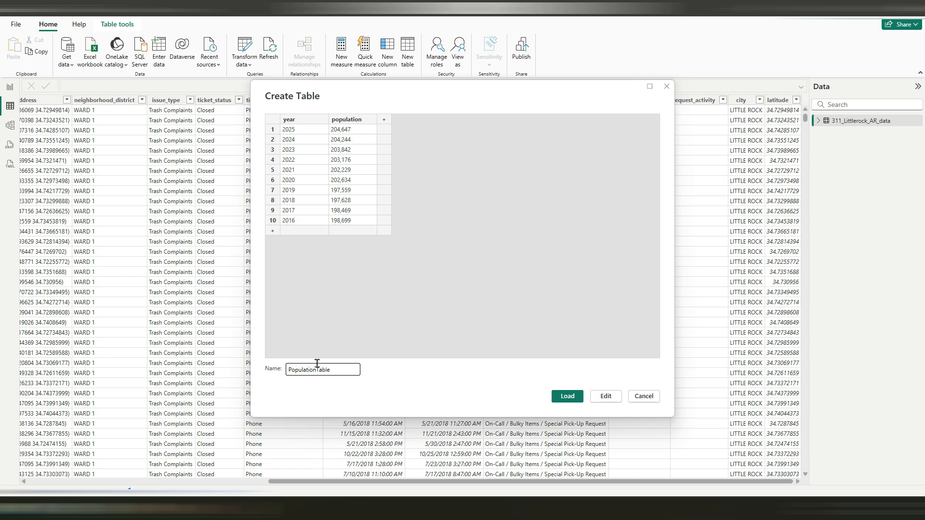
{"action": "left_click", "coordinate": [563, 396]}
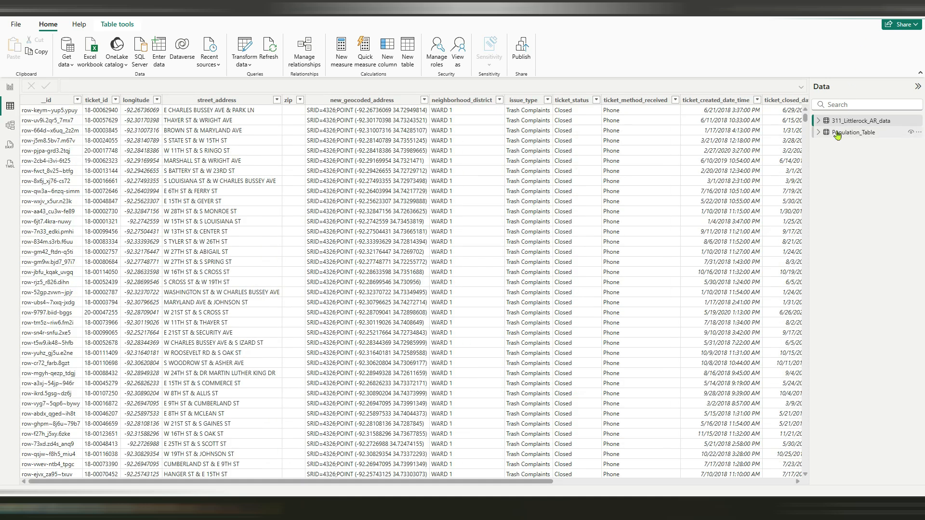
{"action": "left_click", "coordinate": [838, 132]}
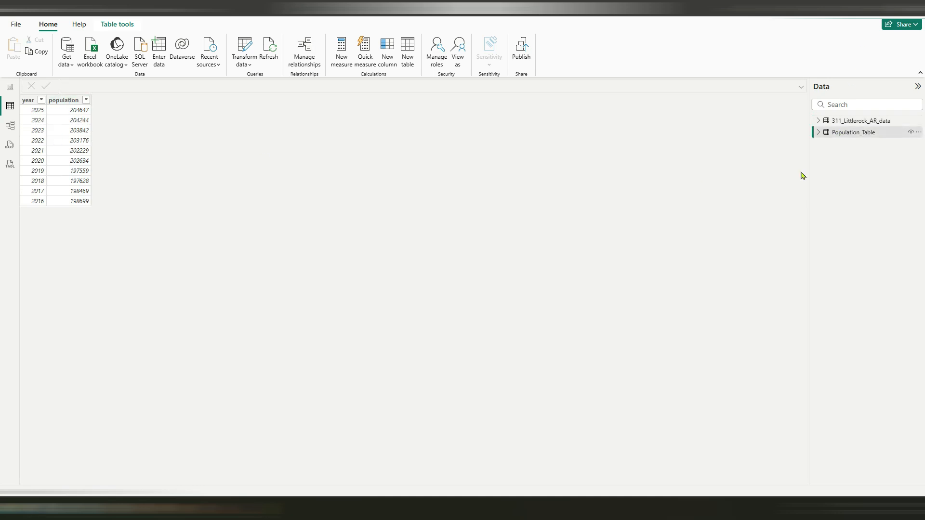
Add a calculated column to 311_Littlerock_AR_data with the formula Year = YEAR('311_Littlerock_AR_data'[ticket_created_date_time])
{"action": "left_click", "coordinate": [840, 121]}
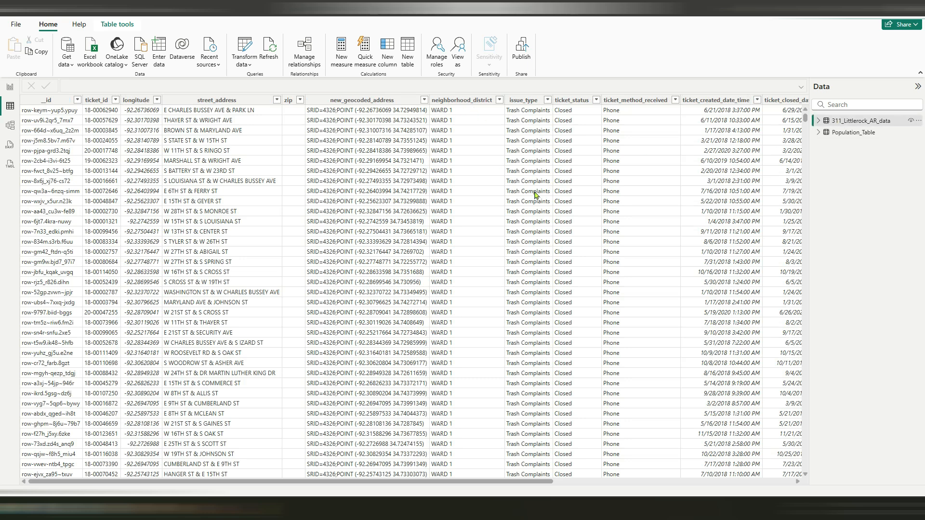
{"action": "left_click_drag", "start_coordinate": [421, 482], "coordinate": [527, 392]}
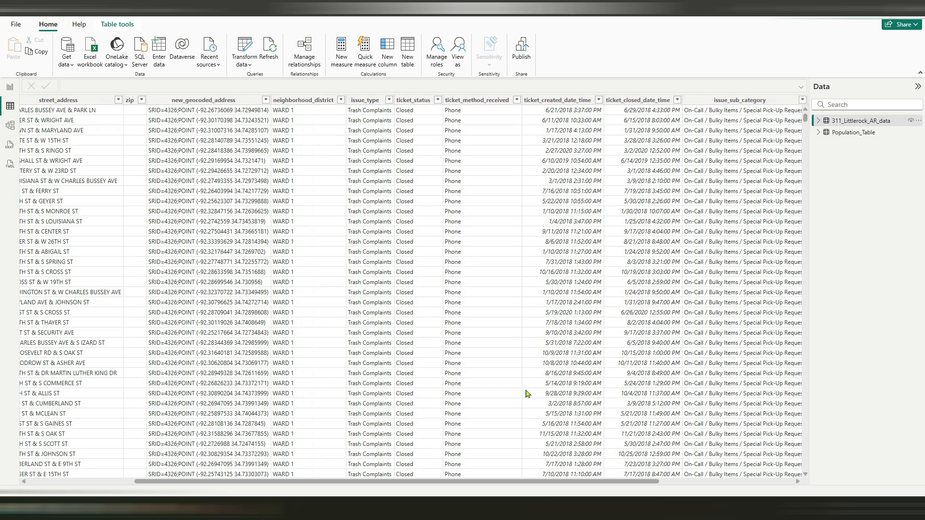
{"action": "left_click", "coordinate": [574, 102]}
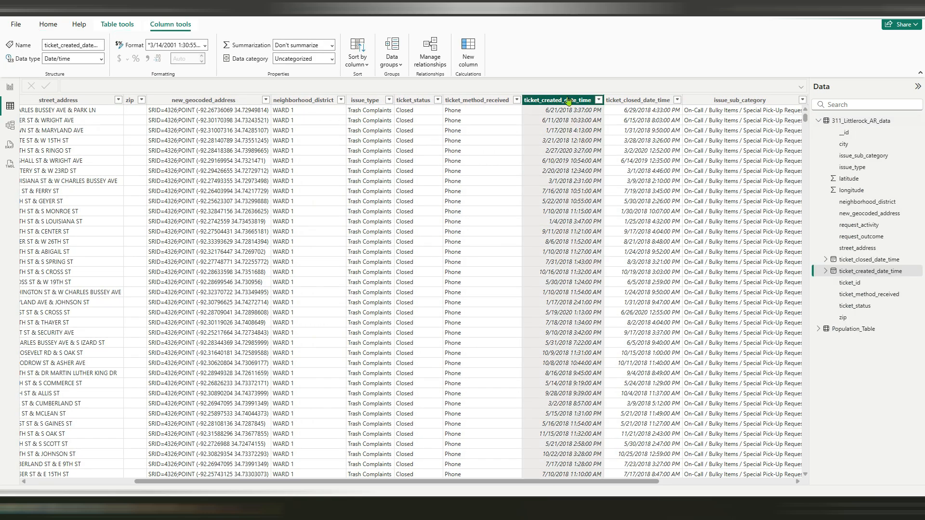
{"action": "left_click", "coordinate": [472, 47]}
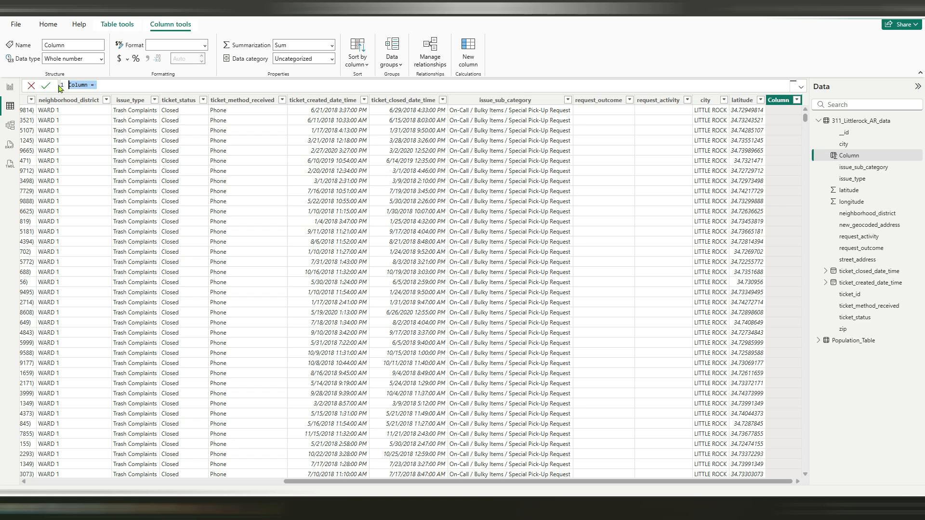
{"action": "type", "text": "Year = YEAR("}
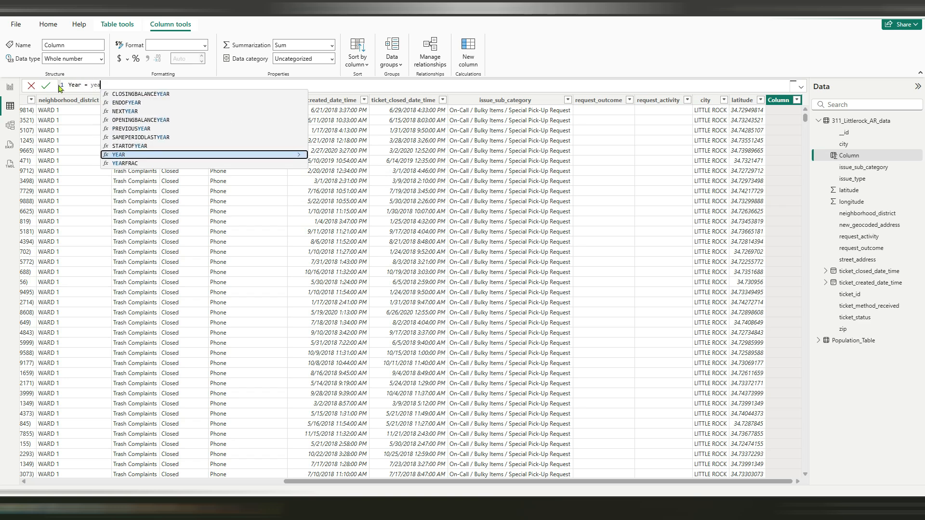
{"action": "type", "text": "tick"}
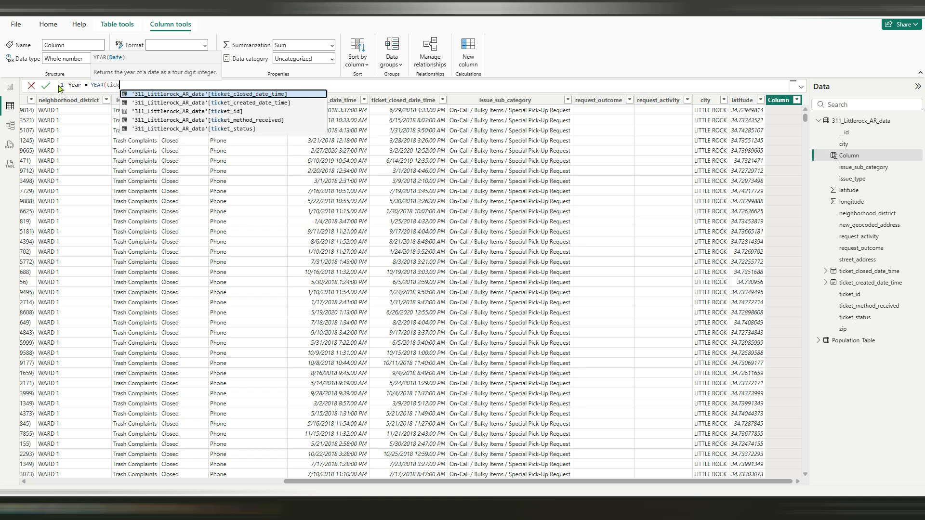
{"action": "key", "text": "Down"}
{"action": "key", "text": "Tab"}
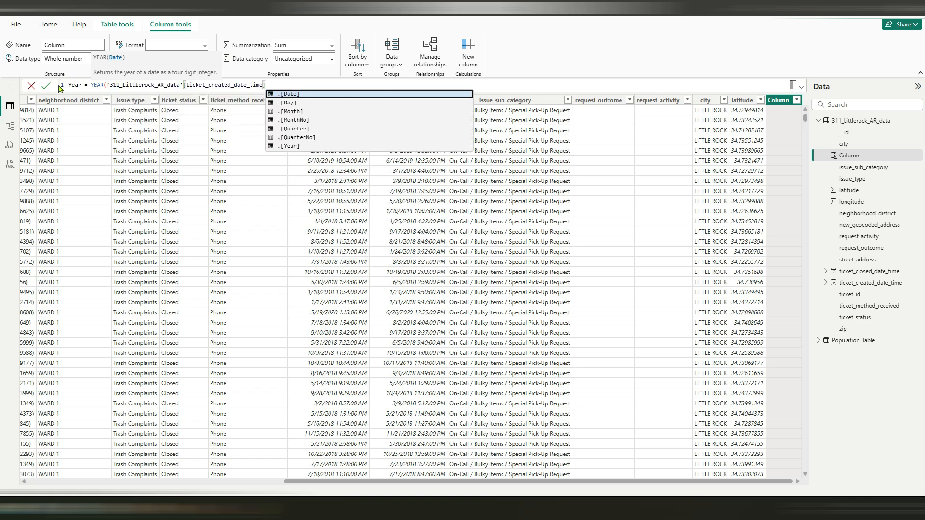
{"action": "type", "text": ")"}
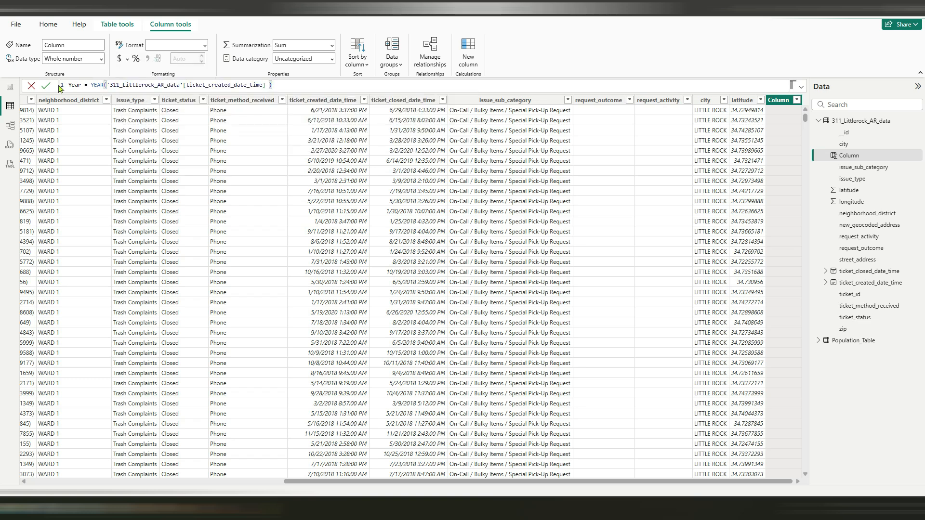
{"action": "left_click", "coordinate": [46, 86]}
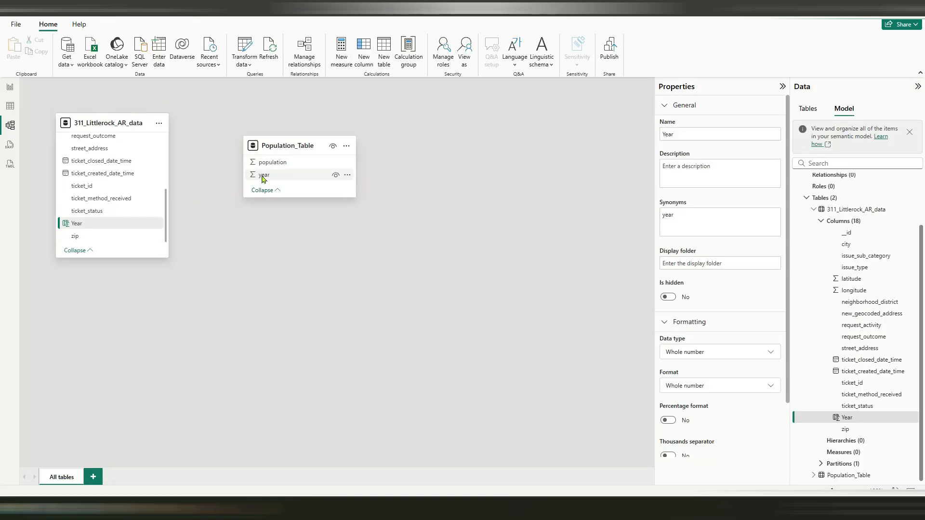
Create an active one-to-many, single-direction relationship from Population_Table's year to Year in 311_Littlerock_AR_data, and return to Report view
{"action": "left_click_drag", "start_coordinate": [269, 177], "coordinate": [109, 226]}
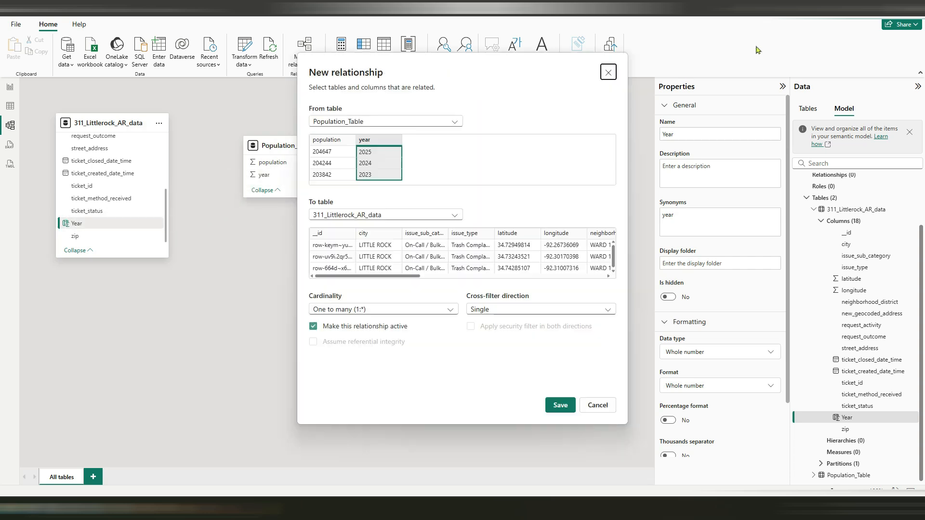
{"action": "left_click", "coordinate": [559, 404]}
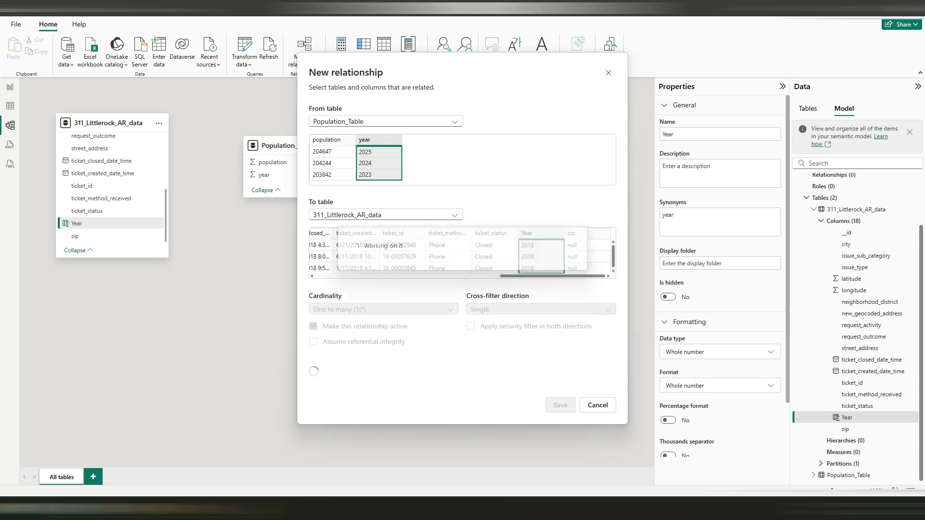
{"action": "left_click", "coordinate": [10, 89]}
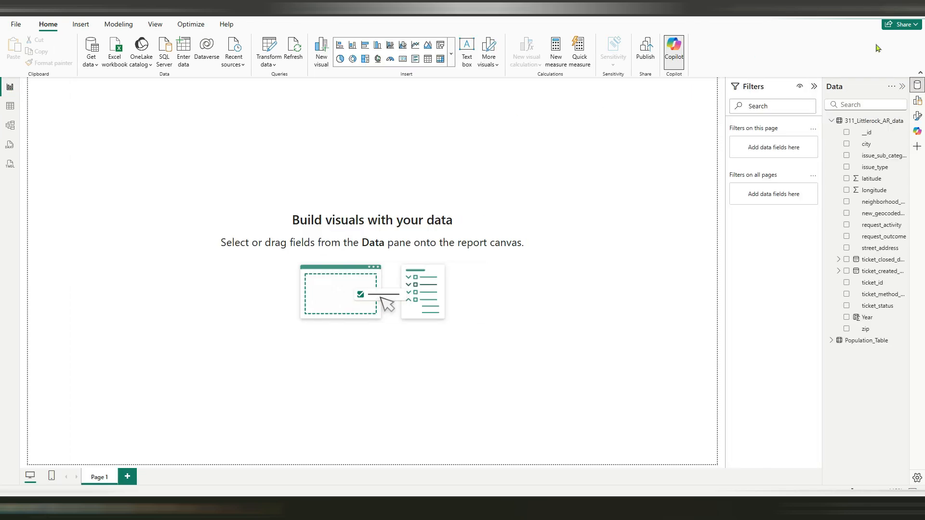
{"action": "left_click", "coordinate": [831, 121]}
{"action": "right_click", "coordinate": [845, 126]}
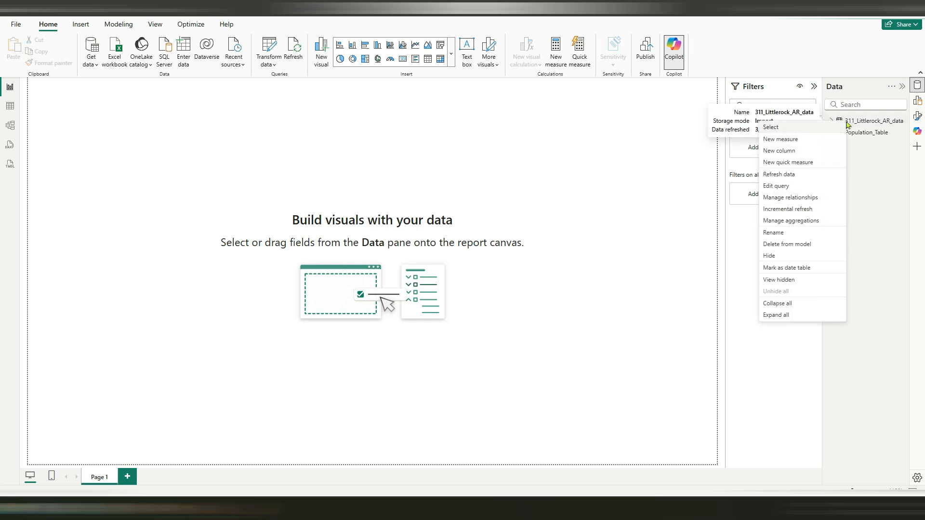
{"action": "left_click", "coordinate": [776, 138]}
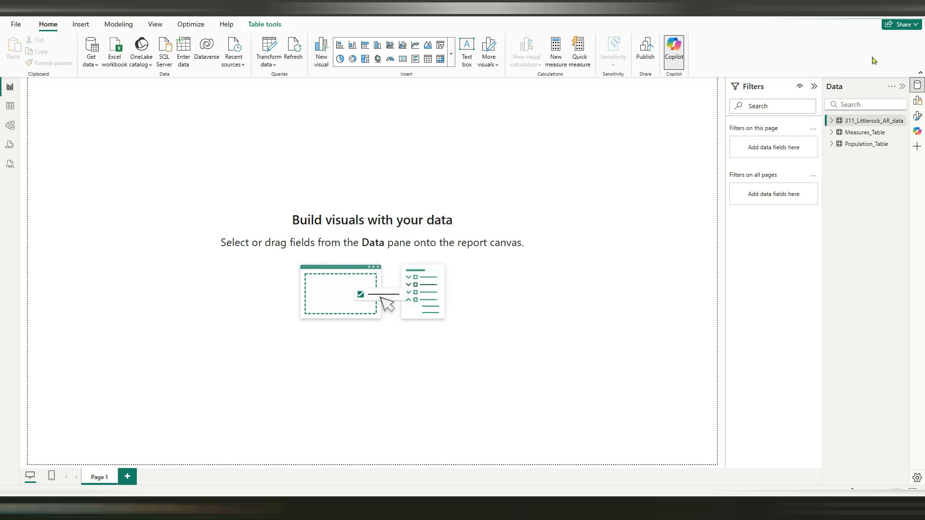
Create a measure in Measures_Table with the formula Total Rows = COUNTROWS('311_Littlerock_AR_data')
{"action": "right_click", "coordinate": [865, 126]}
{"action": "left_click", "coordinate": [811, 153]}
{"action": "left_click", "coordinate": [133, 86]}
{"action": "left_click_drag", "start_coordinate": [133, 86], "coordinate": [18, 86]}
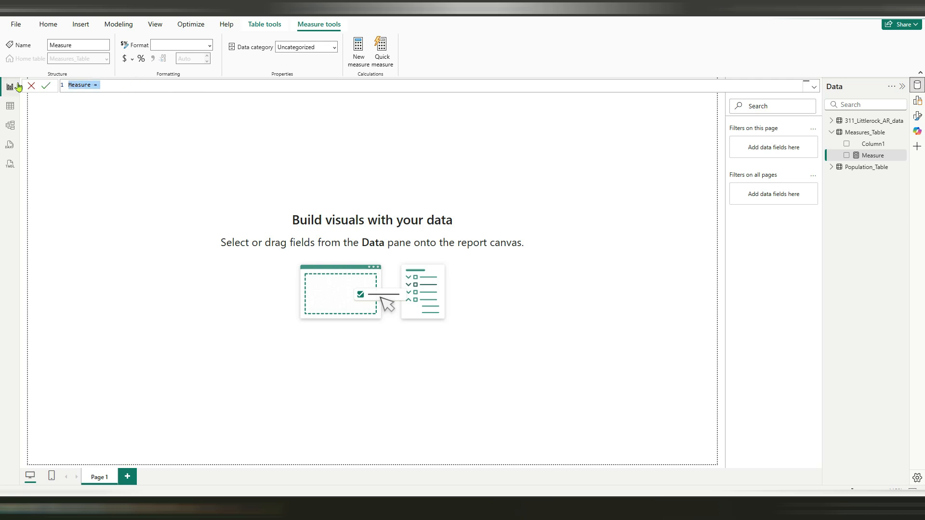
{"action": "type", "text": "Total"}
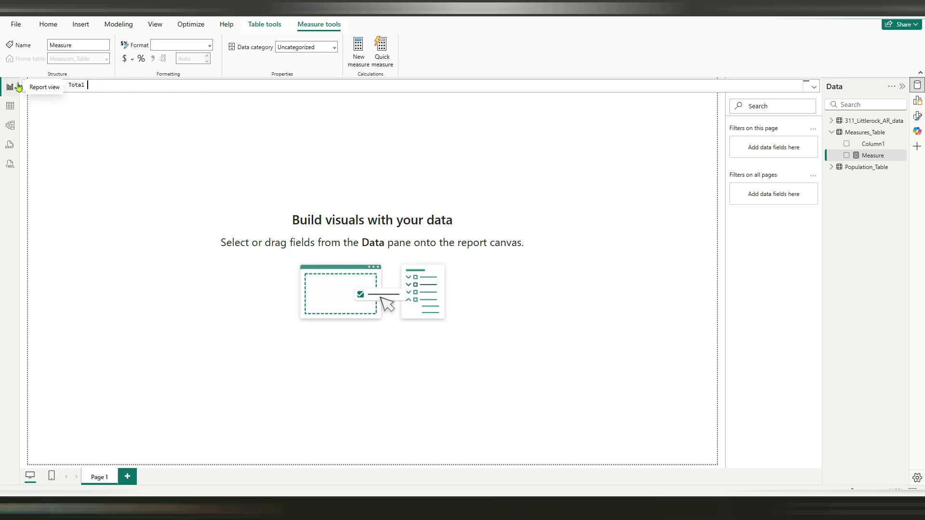
{"action": "type", "text": " Rows = COUNTROWS("}
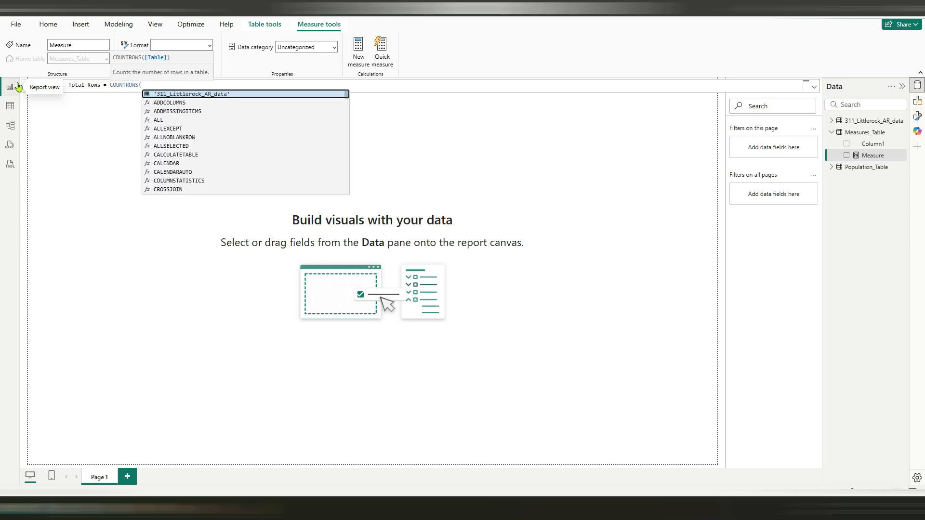
{"action": "key", "text": "Tab"}
{"action": "type", "text": ")"}
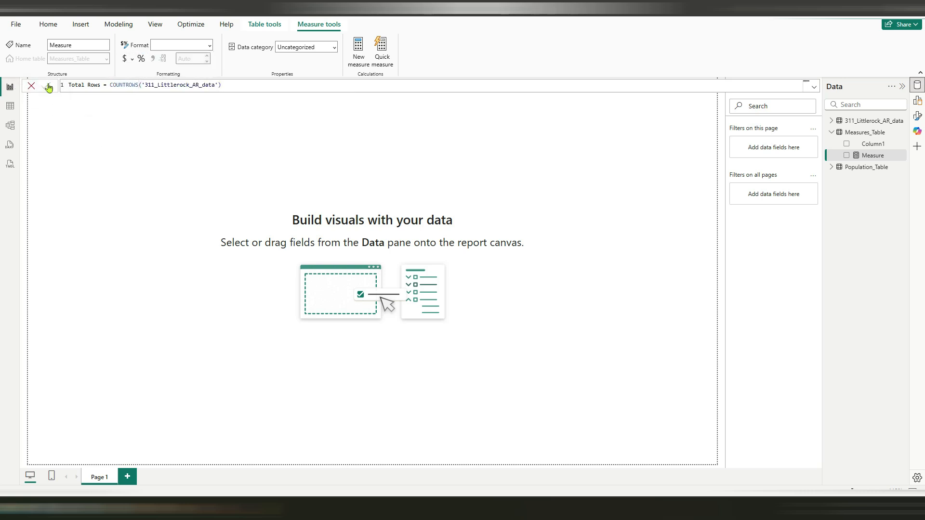
{"action": "key", "text": "Return"}
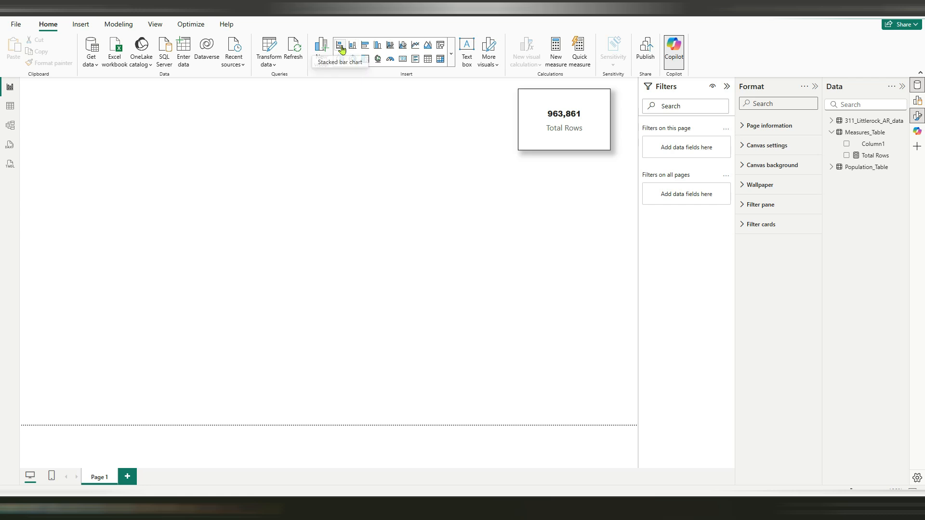
Insert a stacked bar chart and enlarge it to about 736 wide by 504 high
{"action": "left_click", "coordinate": [323, 56]}
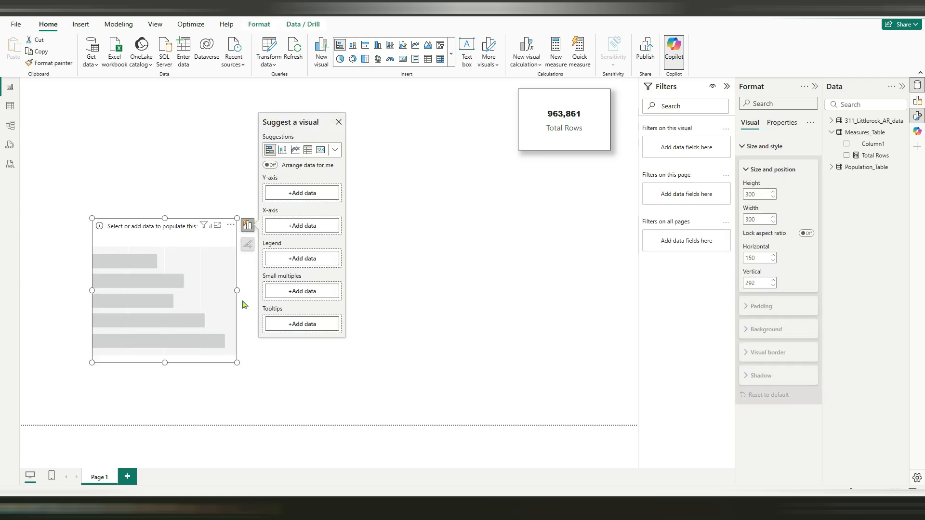
{"action": "left_click_drag", "start_coordinate": [236, 290], "coordinate": [417, 291]}
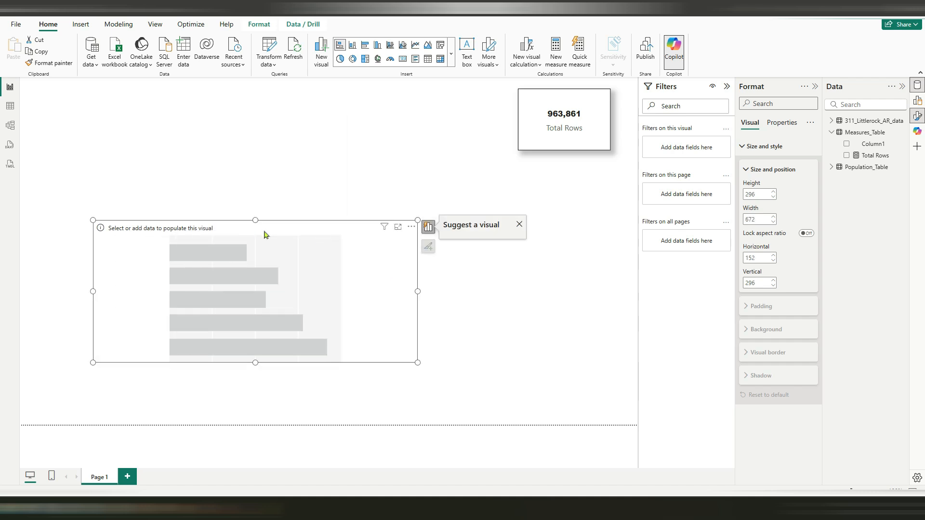
{"action": "left_click_drag", "start_coordinate": [256, 220], "coordinate": [247, 120]}
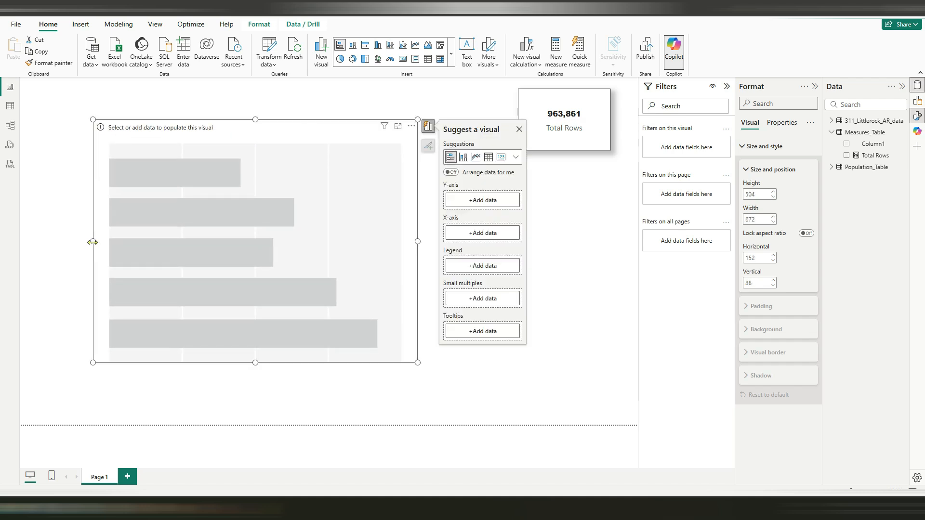
{"action": "left_click_drag", "start_coordinate": [93, 240], "coordinate": [63, 239]}
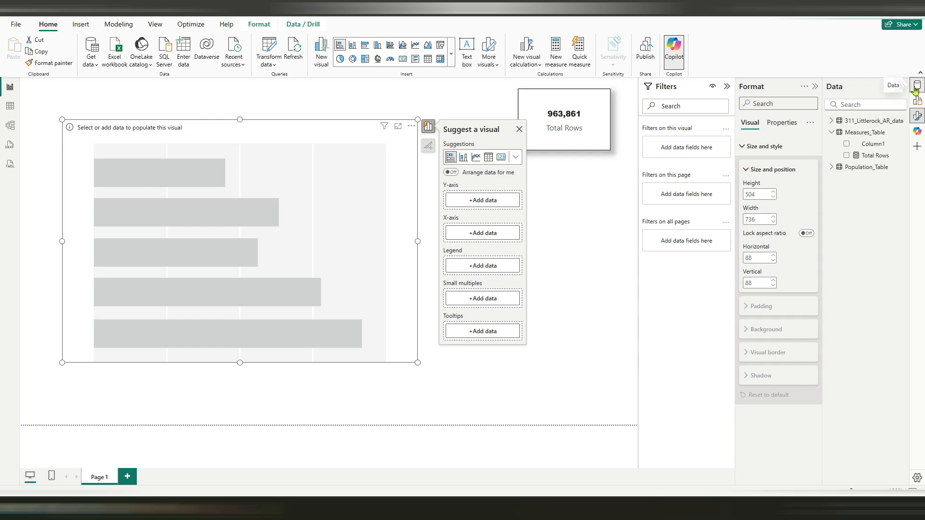
Set the chart's Y-axis to Year, its X-axis to Total Rows and its legend to issue_type from 311_Littlerock_AR_data
{"action": "left_click", "coordinate": [832, 121]}
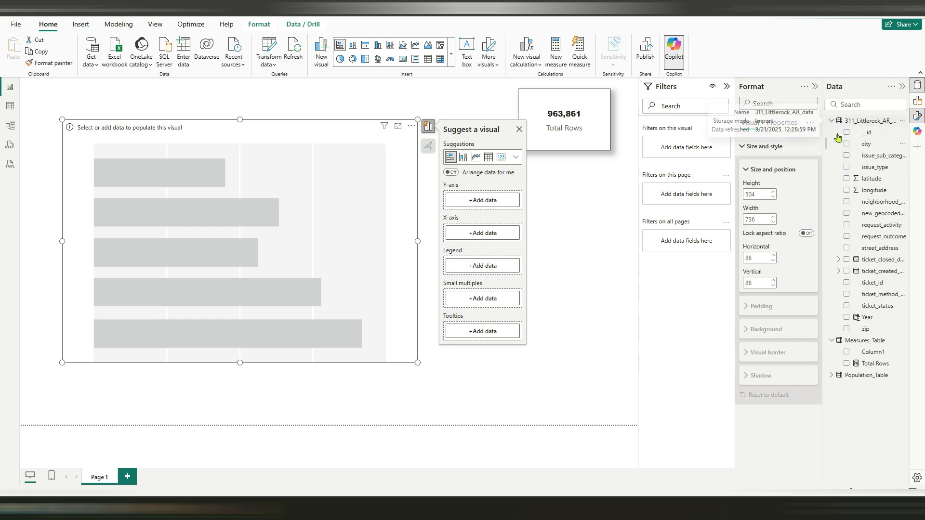
{"action": "left_click_drag", "start_coordinate": [867, 318], "coordinate": [493, 208]}
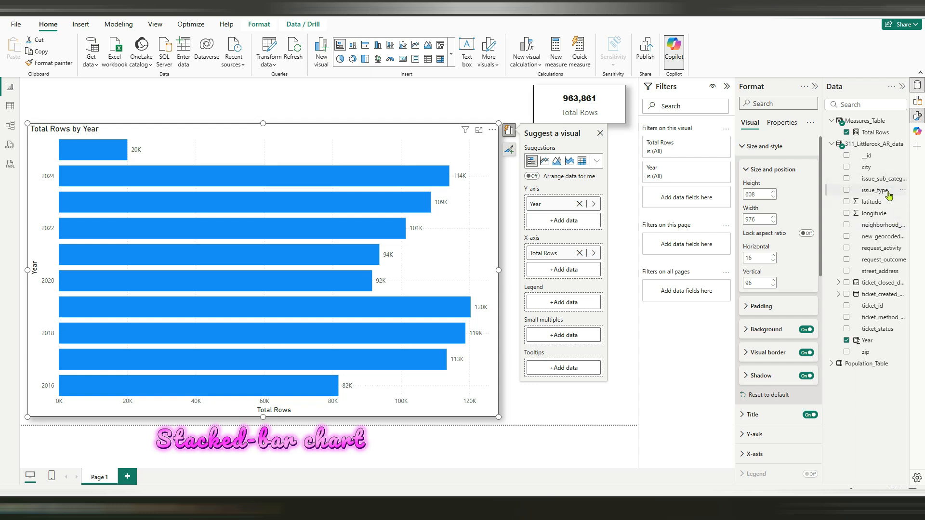
{"action": "left_click_drag", "start_coordinate": [885, 193], "coordinate": [564, 309]}
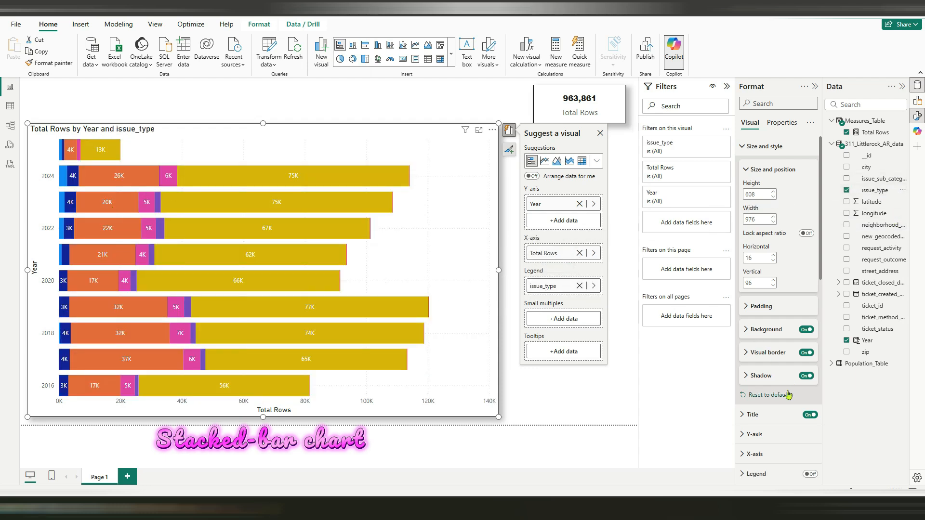
{"action": "scroll", "coordinate": [778, 381], "scroll_direction": "down", "scroll_amount": 2}
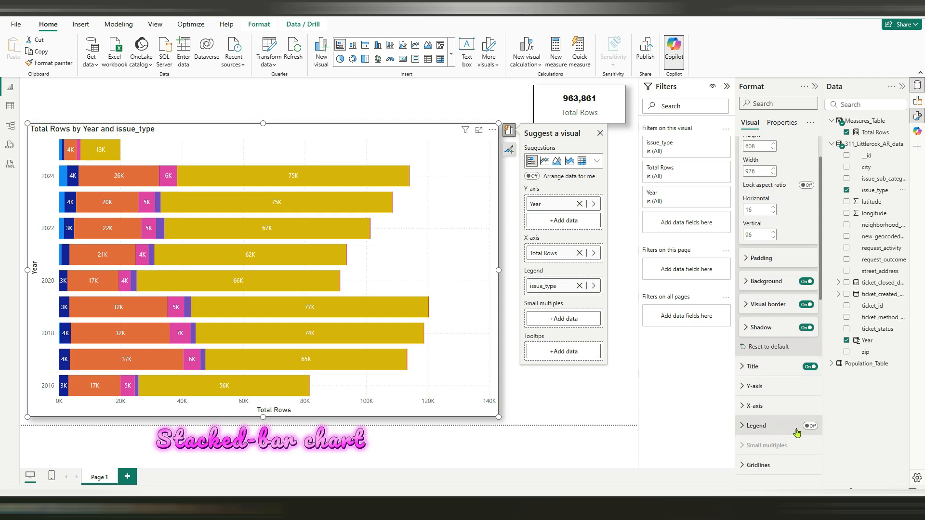
Delete the Total Rows card and enlarge the stacked bar chart to nearly the full page width
{"action": "left_click_drag", "start_coordinate": [263, 123], "coordinate": [263, 112]}
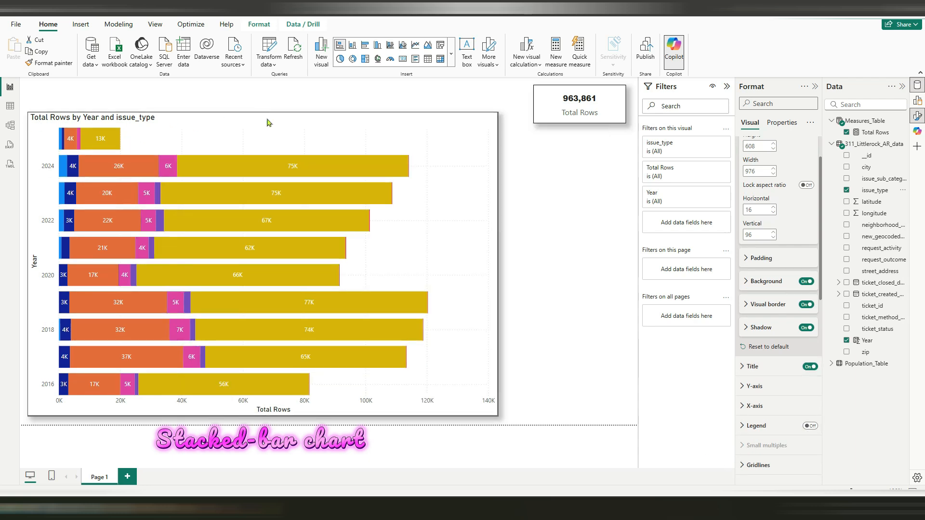
{"action": "left_click_drag", "start_coordinate": [500, 264], "coordinate": [560, 264]}
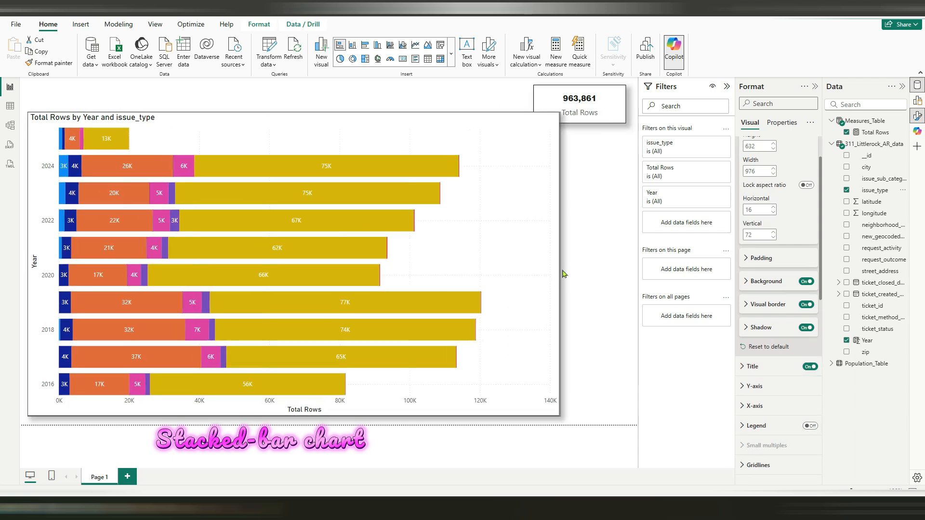
{"action": "left_click", "coordinate": [620, 104]}
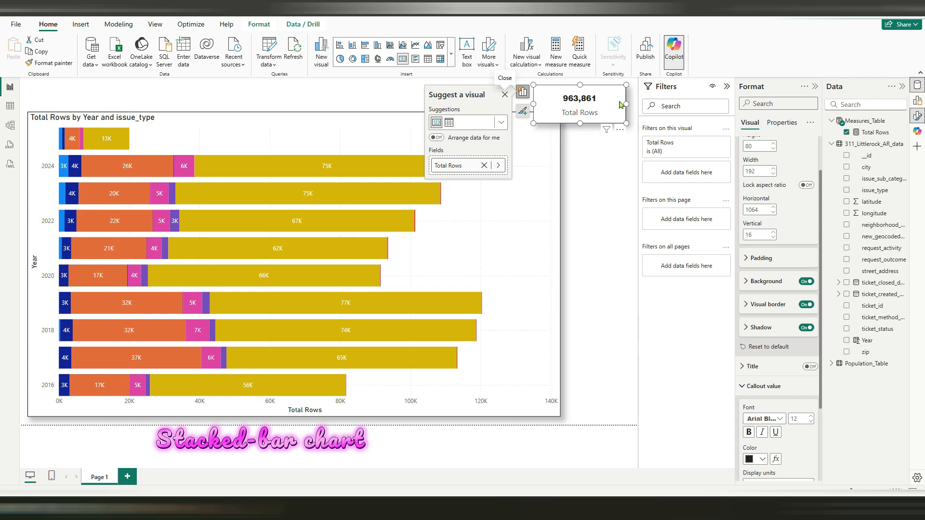
{"action": "key", "text": "Delete"}
{"action": "left_click", "coordinate": [564, 258]}
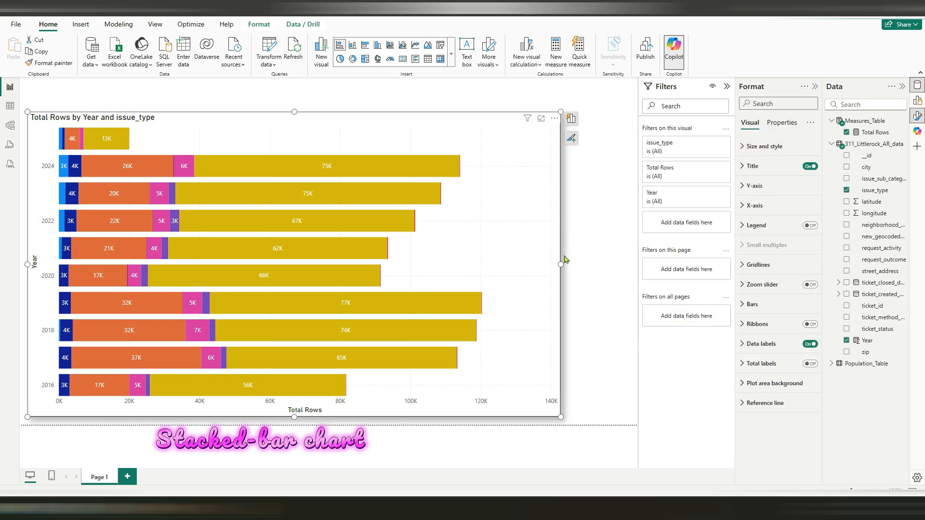
{"action": "left_click_drag", "start_coordinate": [560, 263], "coordinate": [620, 266]}
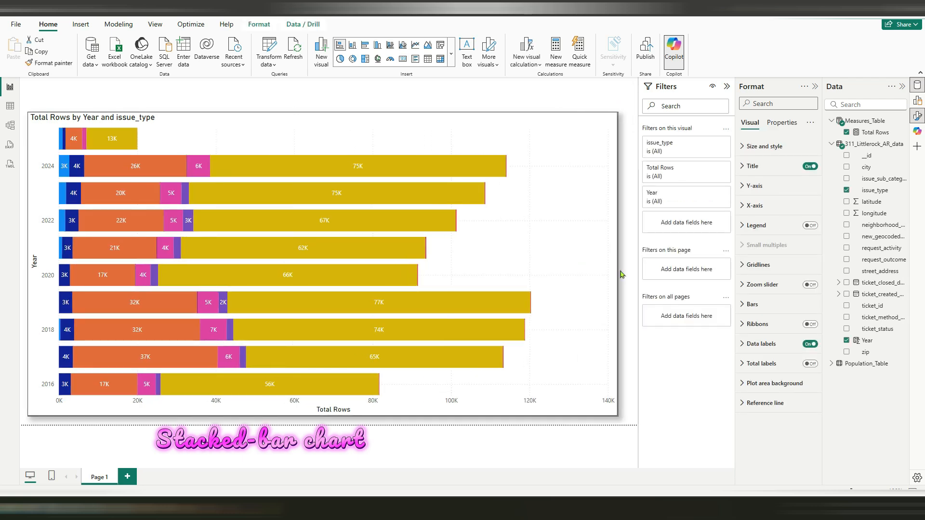
{"action": "left_click", "coordinate": [325, 121]}
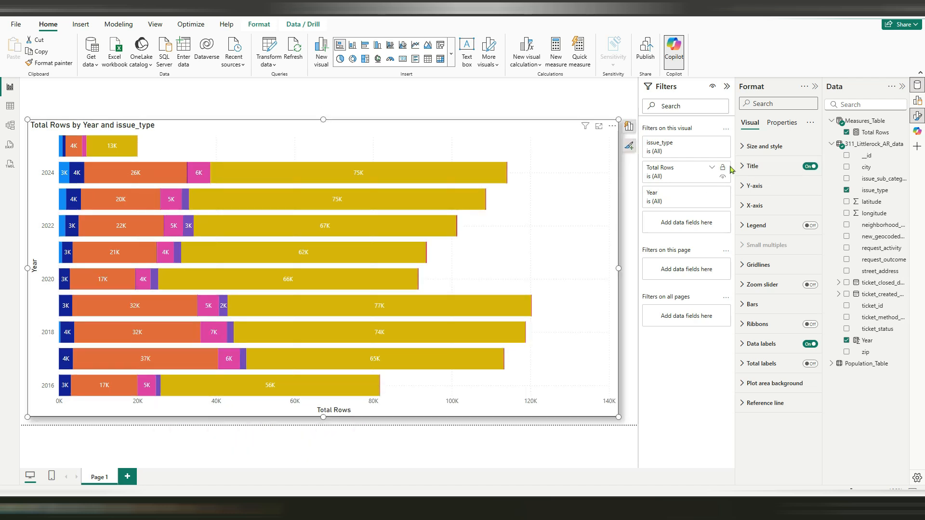
Change the chart's title to "311 issues Types by Year" and center it
{"action": "left_click", "coordinate": [752, 165]}
{"action": "triple_click", "coordinate": [757, 212]}
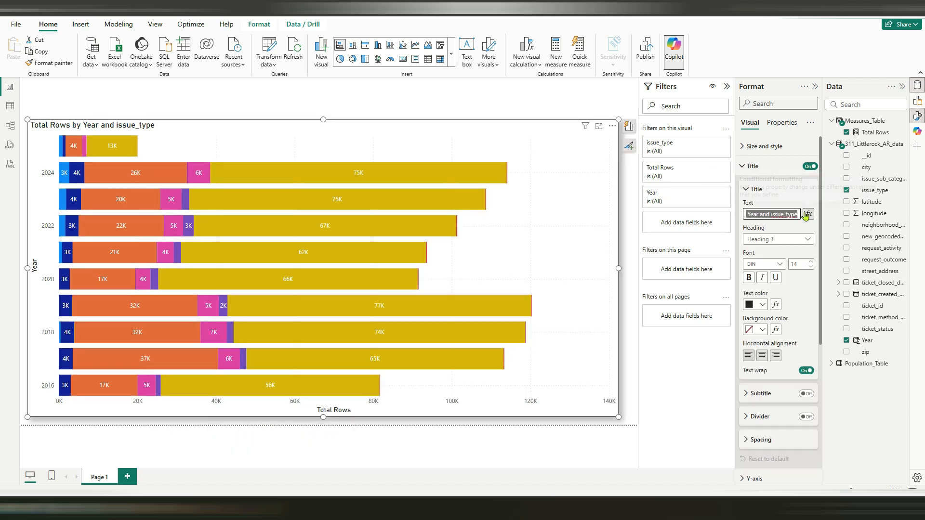
{"action": "type", "text": "31"}
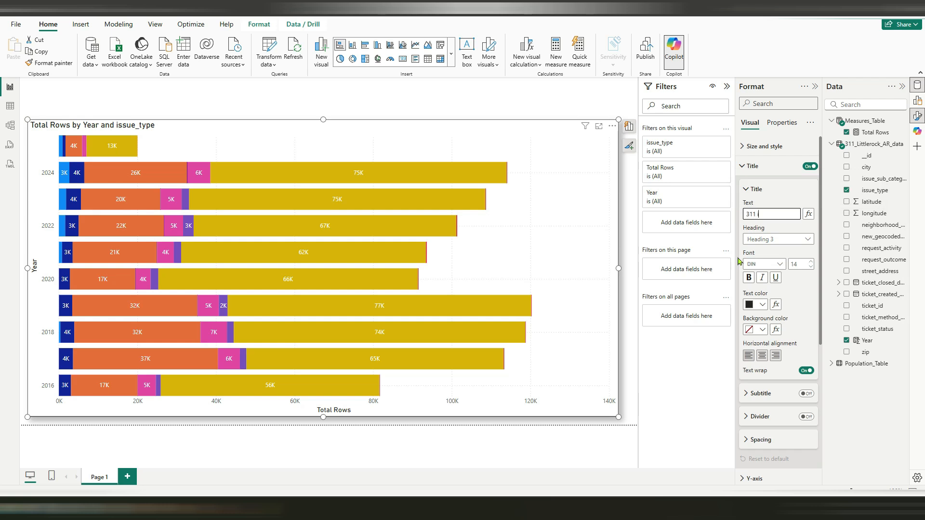
{"action": "type", "text": "1 issues"}
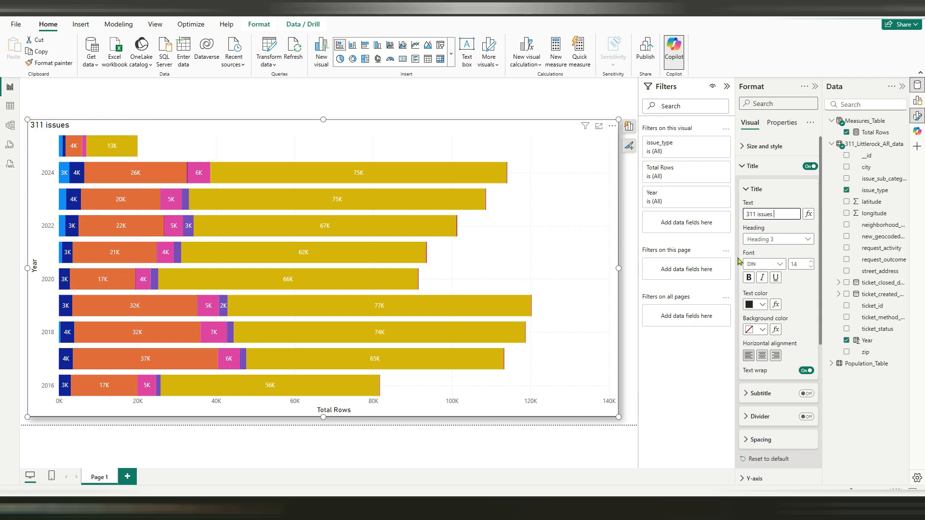
{"action": "type", "text": " Types by Year"}
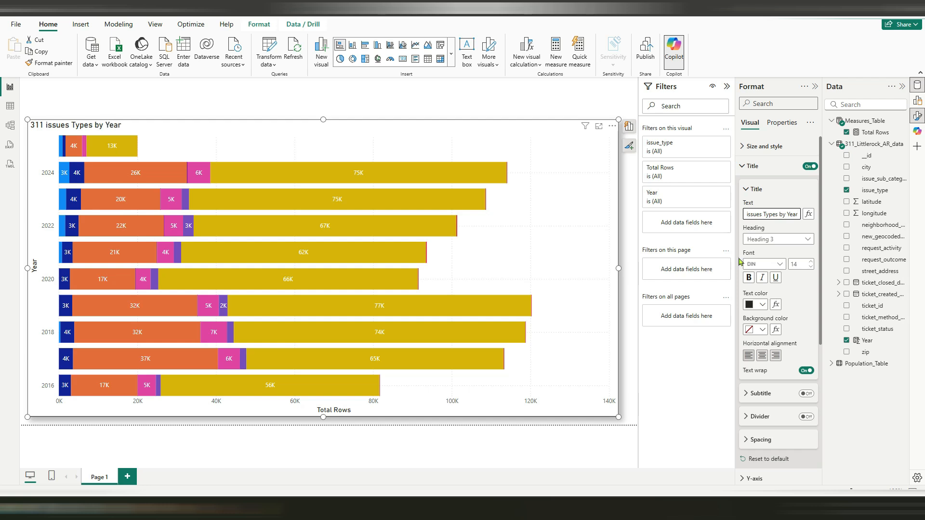
{"action": "left_click", "coordinate": [762, 357]}
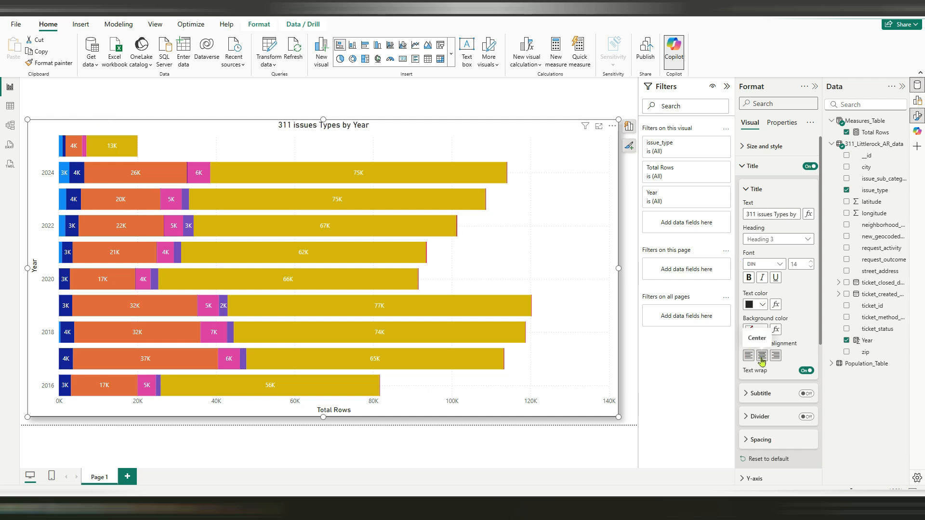
{"action": "left_click", "coordinate": [510, 101]}
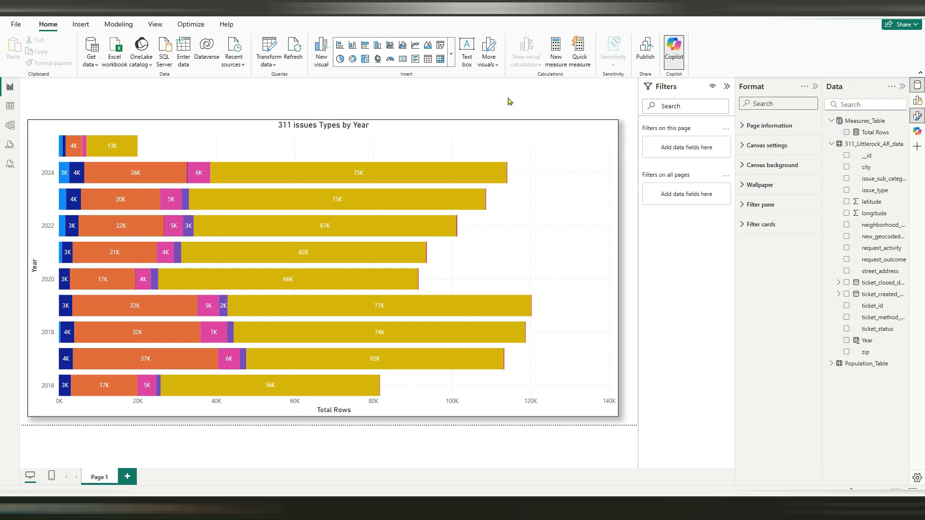
Add a slicer on ticket_method_received, move it up to the page's upper edge and set its style to Tile
{"action": "left_click", "coordinate": [444, 49]}
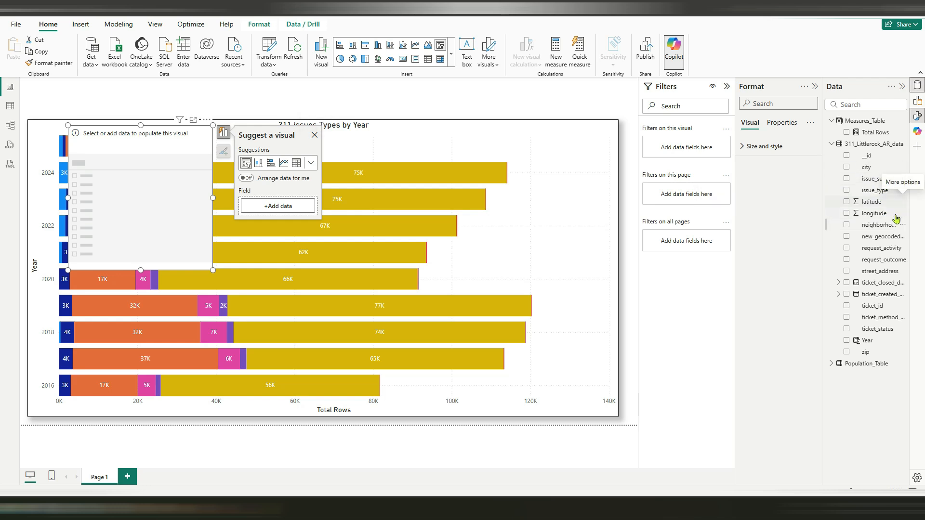
{"action": "left_click", "coordinate": [846, 317]}
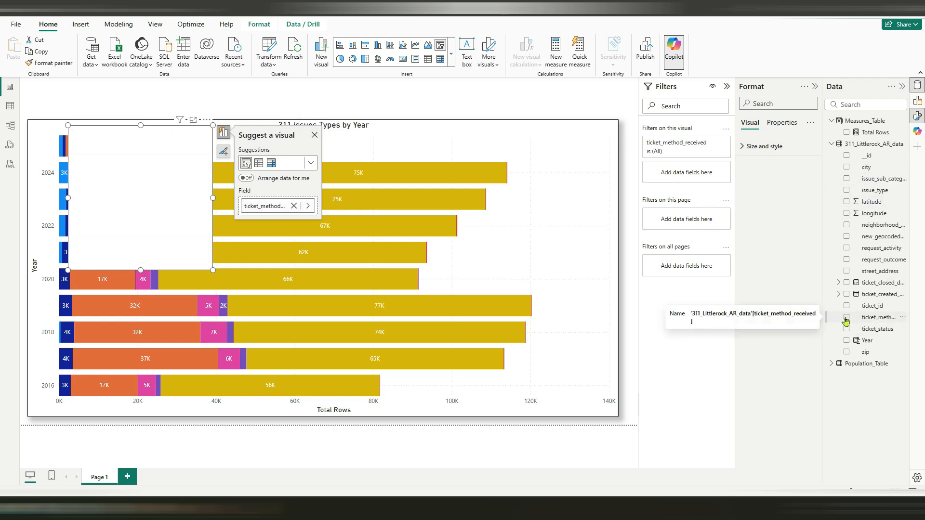
{"action": "left_click_drag", "start_coordinate": [128, 178], "coordinate": [145, 130]}
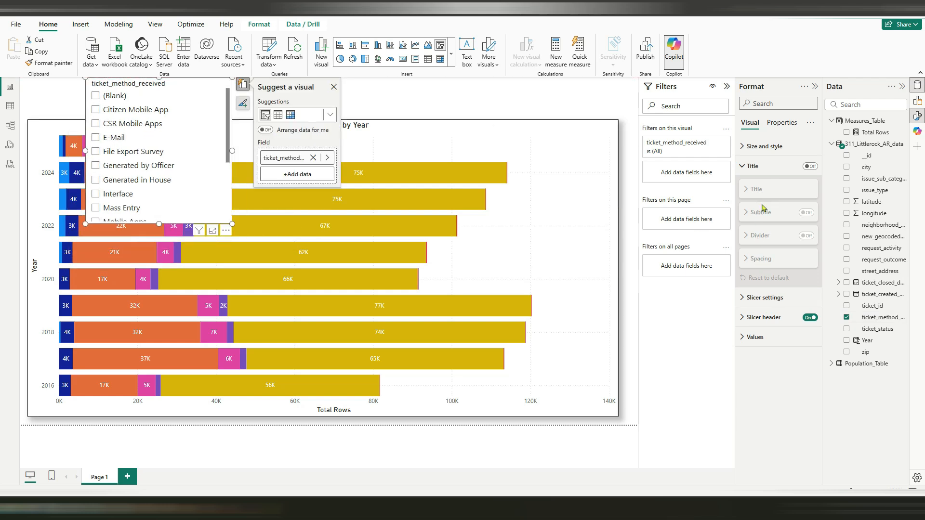
{"action": "left_click", "coordinate": [765, 298]}
{"action": "left_click", "coordinate": [770, 346]}
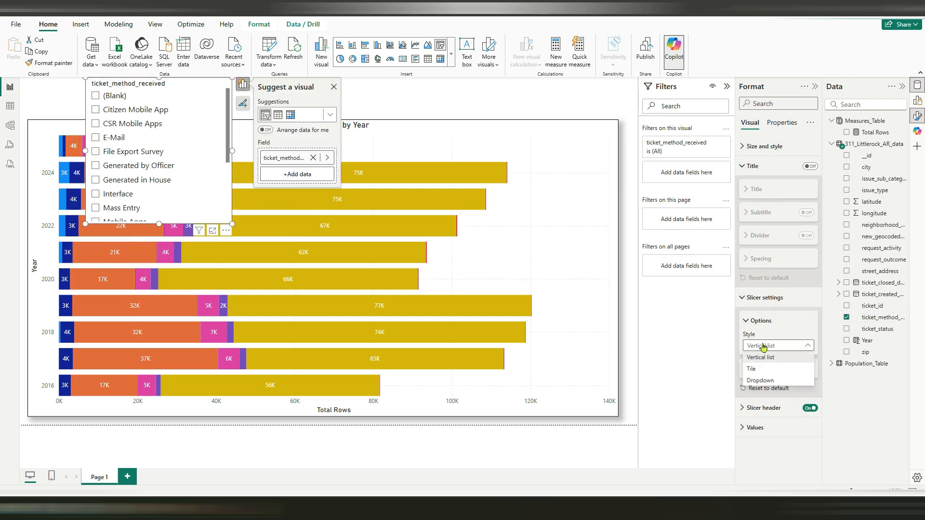
{"action": "left_click", "coordinate": [752, 368]}
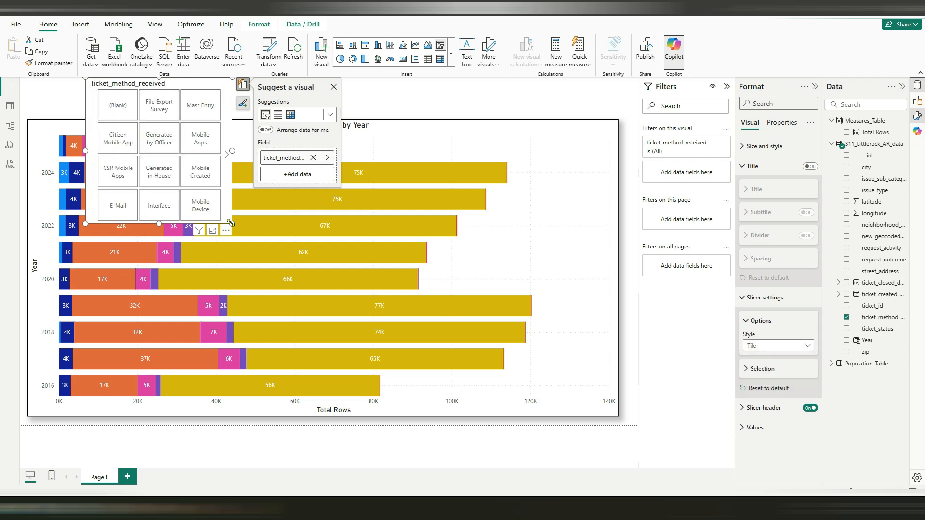
Reshape the slicer into a single-row strip spanning nearly the chart's full width above it
{"action": "left_click_drag", "start_coordinate": [232, 224], "coordinate": [623, 115]}
{"action": "left_click_drag", "start_coordinate": [281, 86], "coordinate": [226, 88]}
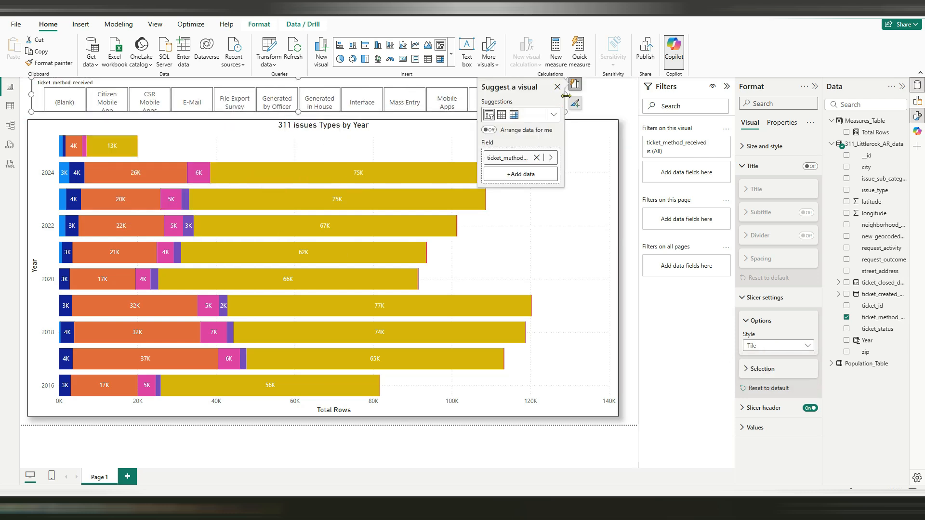
{"action": "left_click_drag", "start_coordinate": [566, 95], "coordinate": [603, 96]}
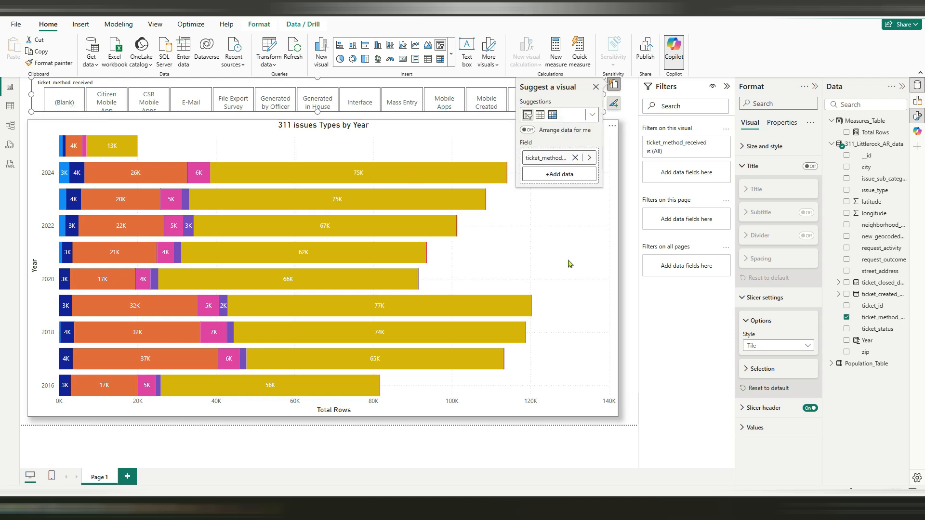
{"action": "left_click", "coordinate": [631, 289]}
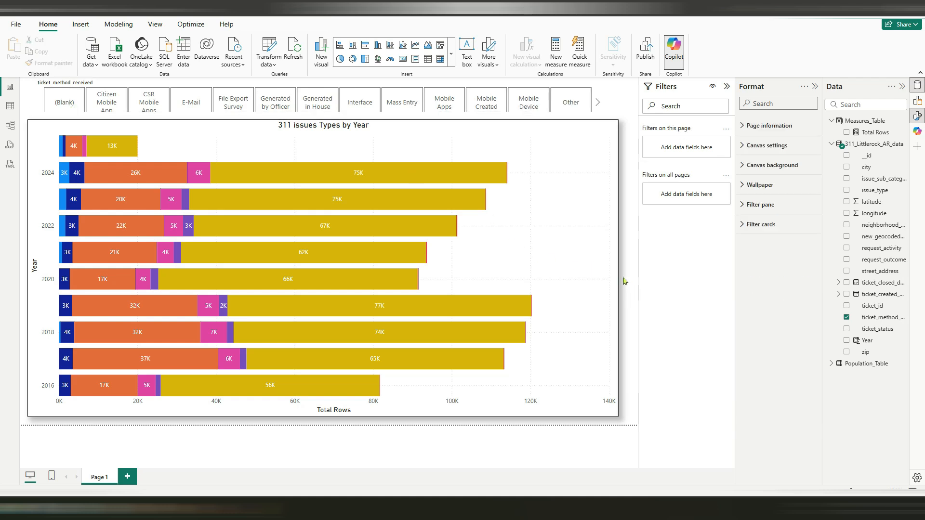
Lower the bar chart's upper edge to make room for the slicer, and filter the chart by Generated in House
{"action": "left_click", "coordinate": [360, 123]}
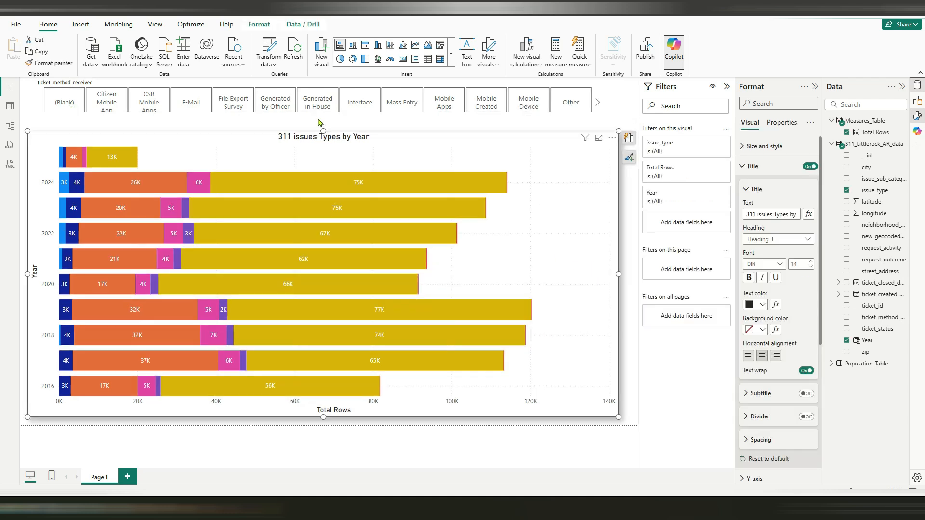
{"action": "left_click", "coordinate": [316, 109]}
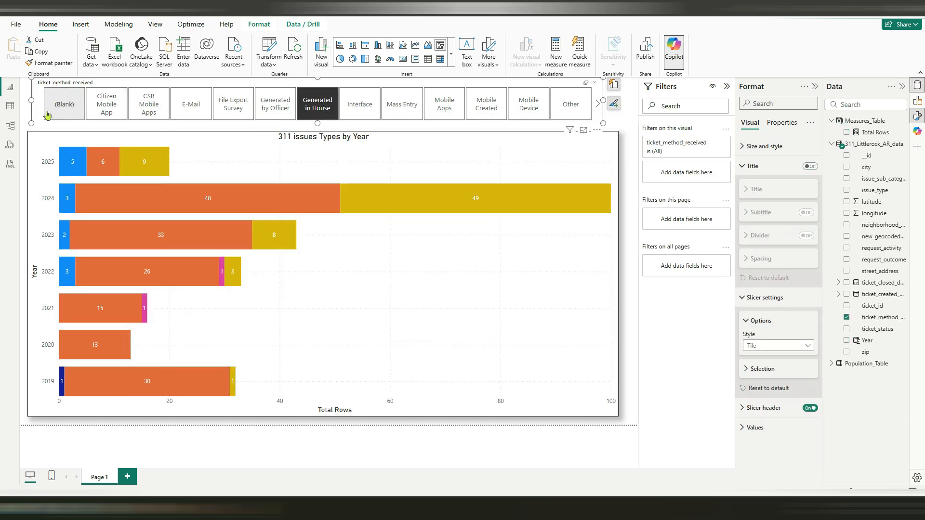
Preview the chart for Citizen Mobile App, CSR Mobile Apps, E-Mail and File Export Survey, and clear the slicer selection
{"action": "left_click", "coordinate": [102, 109]}
{"action": "left_click", "coordinate": [145, 115]}
{"action": "left_click", "coordinate": [185, 114]}
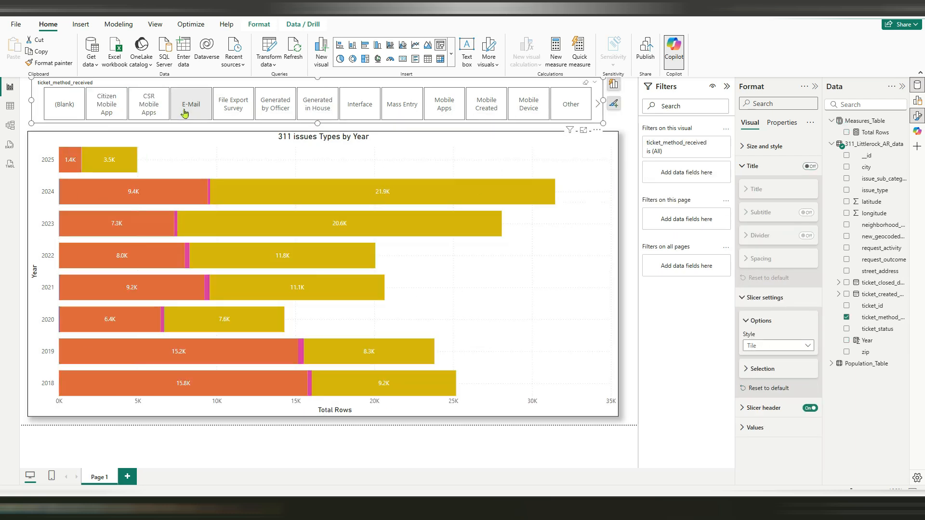
{"action": "left_click", "coordinate": [226, 113]}
{"action": "left_click", "coordinate": [226, 113]}
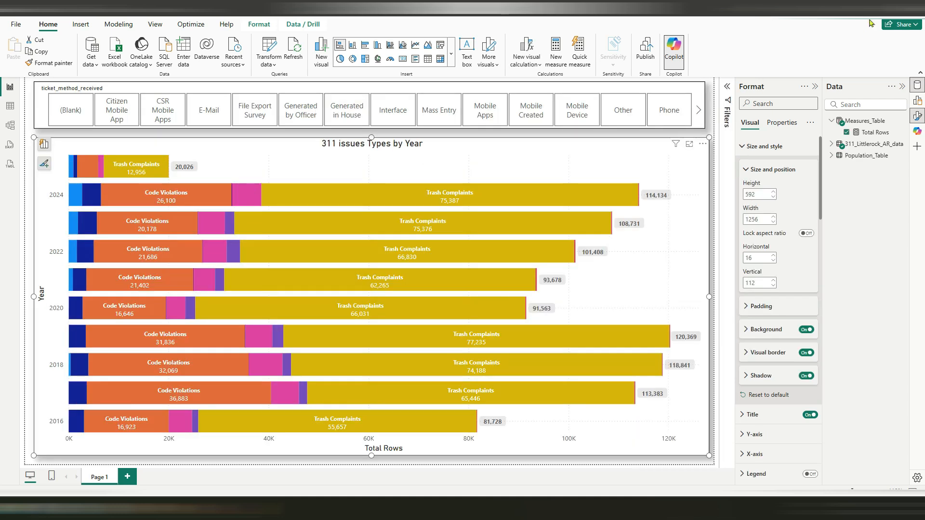
Turn on overflow text for the bar chart's data labels and keep Series name as the label title content
{"action": "scroll", "coordinate": [783, 410], "scroll_direction": "down", "scroll_amount": 2}
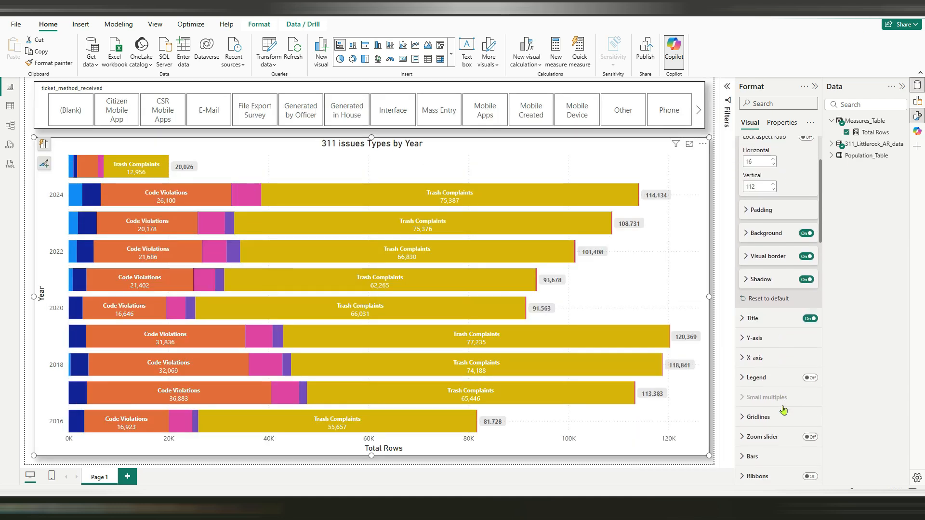
{"action": "scroll", "coordinate": [789, 380], "scroll_direction": "down", "scroll_amount": 3}
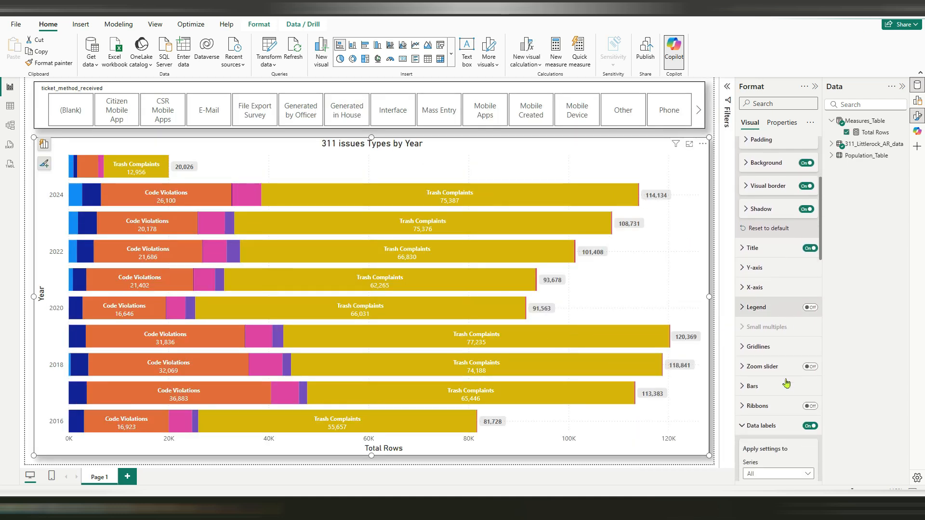
{"action": "left_click", "coordinate": [785, 357]}
{"action": "scroll", "coordinate": [743, 353], "scroll_direction": "down", "scroll_amount": 3}
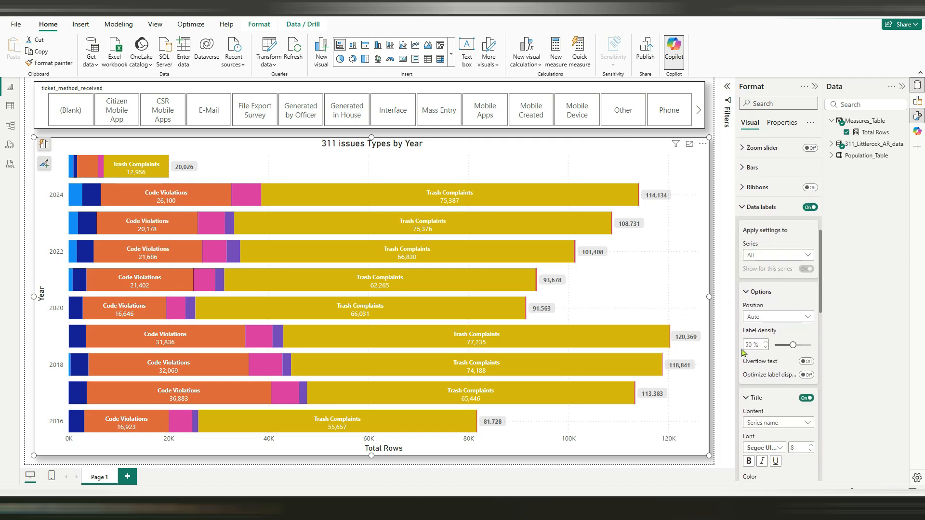
{"action": "left_click", "coordinate": [806, 361]}
{"action": "scroll", "coordinate": [779, 385], "scroll_direction": "down", "scroll_amount": 2}
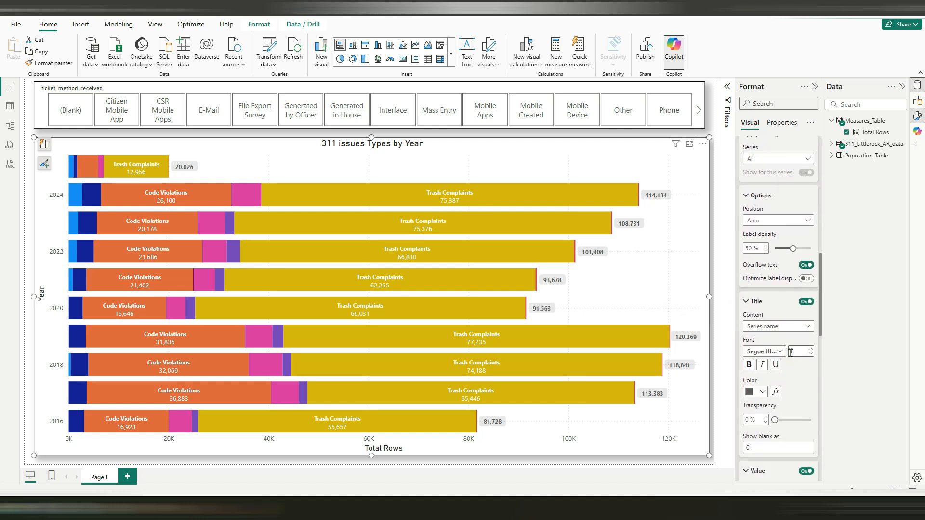
{"action": "left_click", "coordinate": [786, 327]}
{"action": "left_click", "coordinate": [780, 337]}
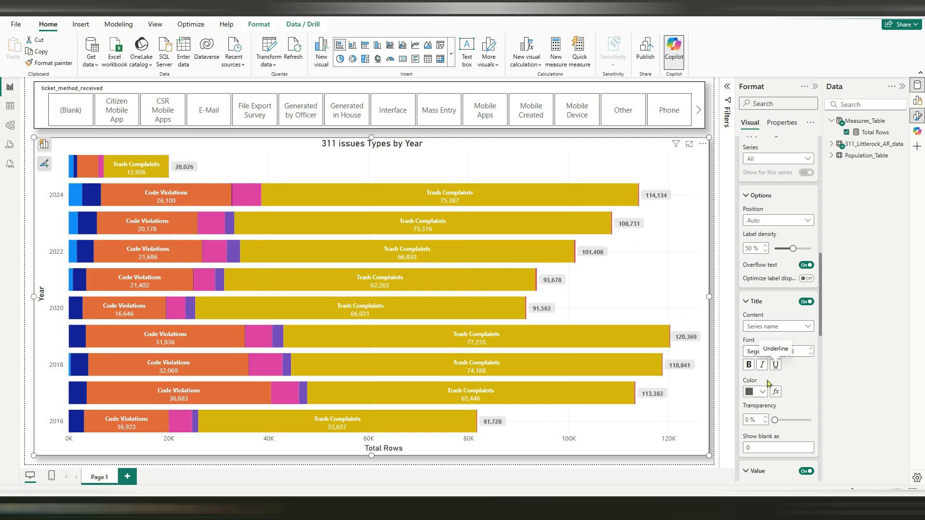
Compare the Single line and Multi-line data label layouts, set Single line, and close the chart's formatting options
{"action": "scroll", "coordinate": [778, 396], "scroll_direction": "down", "scroll_amount": 2}
{"action": "scroll", "coordinate": [779, 395], "scroll_direction": "down", "scroll_amount": 3}
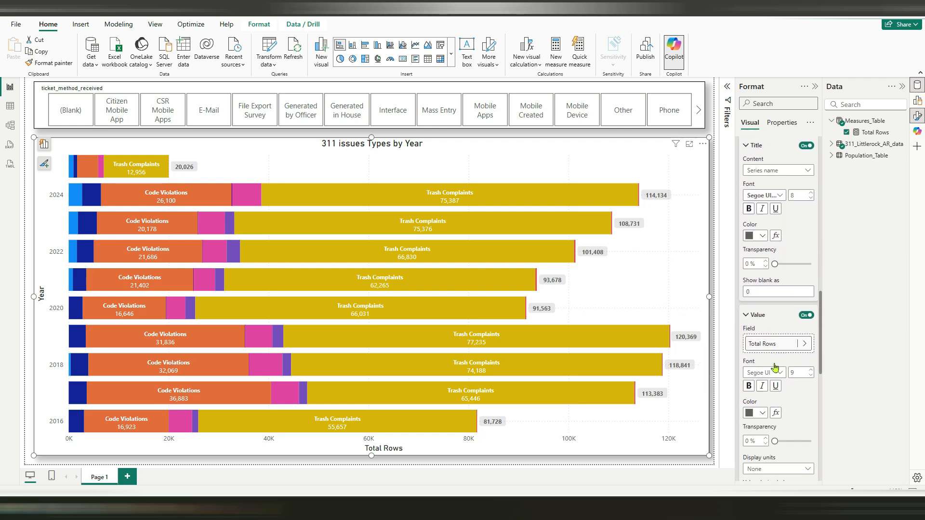
{"action": "scroll", "coordinate": [779, 378], "scroll_direction": "down", "scroll_amount": 3}
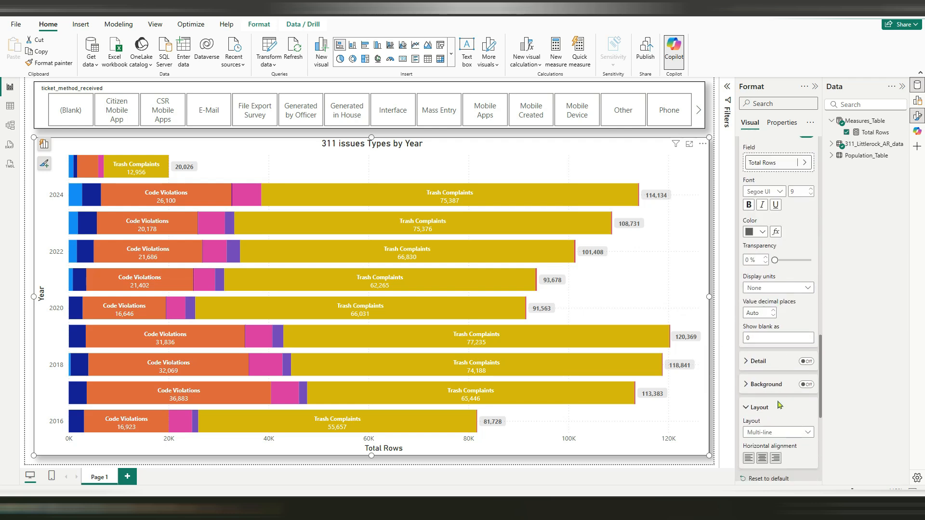
{"action": "left_click", "coordinate": [773, 385]}
{"action": "left_click", "coordinate": [769, 396]}
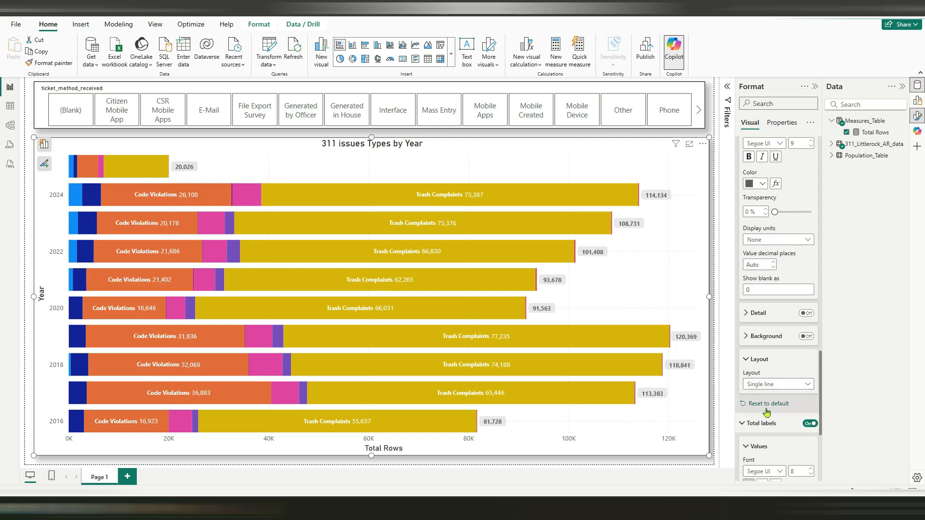
{"action": "left_click", "coordinate": [771, 385]}
{"action": "left_click", "coordinate": [767, 396]}
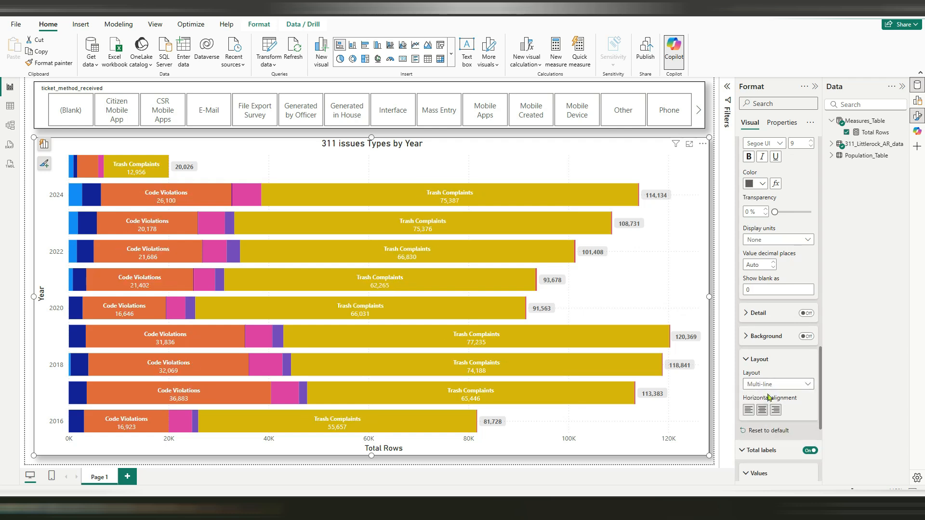
{"action": "left_click", "coordinate": [770, 384]}
{"action": "left_click", "coordinate": [768, 408]}
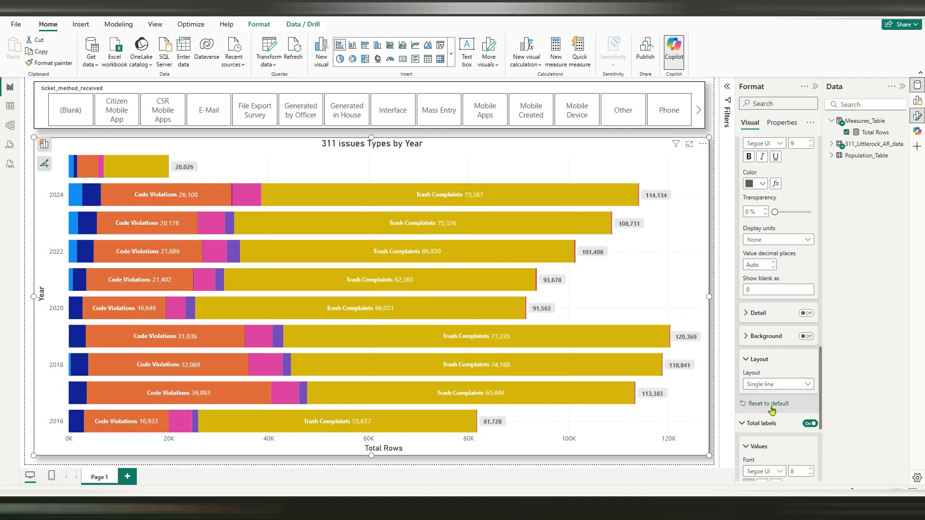
{"action": "scroll", "coordinate": [779, 417], "scroll_direction": "up", "scroll_amount": 3}
{"action": "left_click", "coordinate": [815, 86]}
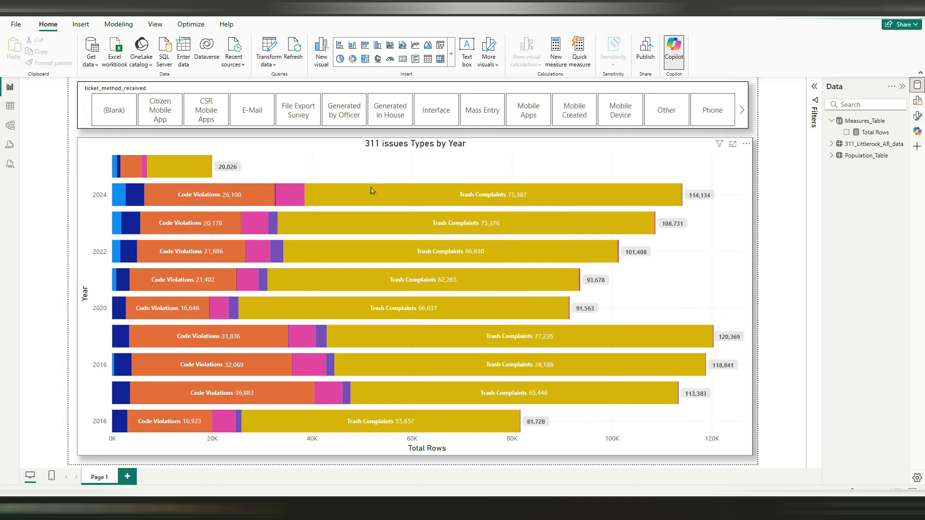
Check the labels under each ticket method from (Blank) to Generated by Officer, clear the filter, and inspect the first 2025 bar segment
{"action": "left_click", "coordinate": [108, 111]}
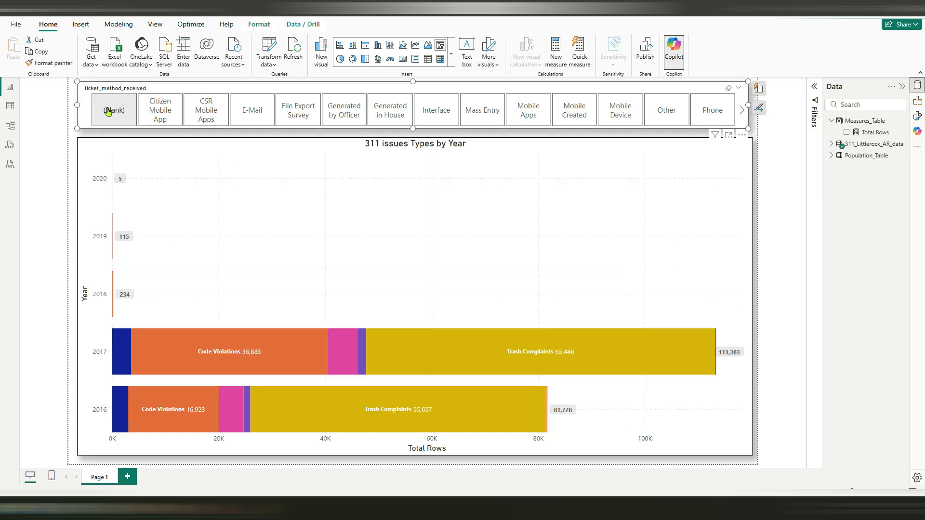
{"action": "left_click", "coordinate": [160, 110]}
{"action": "left_click", "coordinate": [207, 111]}
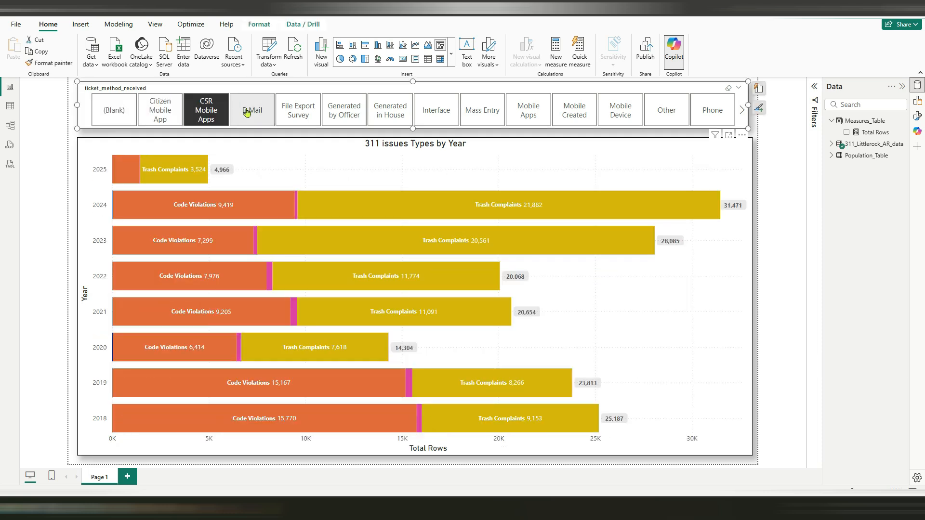
{"action": "left_click", "coordinate": [246, 110]}
{"action": "left_click", "coordinate": [298, 110]}
{"action": "left_click", "coordinate": [340, 111]}
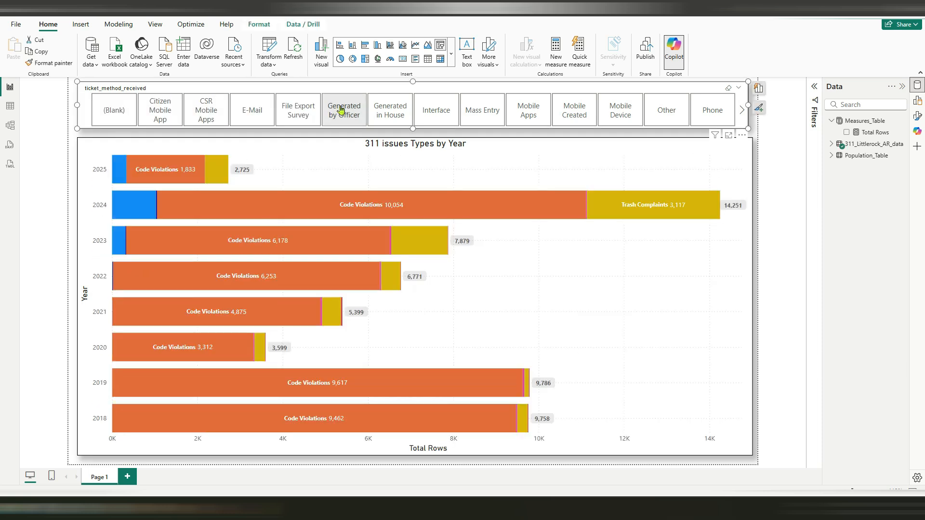
{"action": "left_click", "coordinate": [341, 110]}
{"action": "mouse_move", "coordinate": [115, 174]}
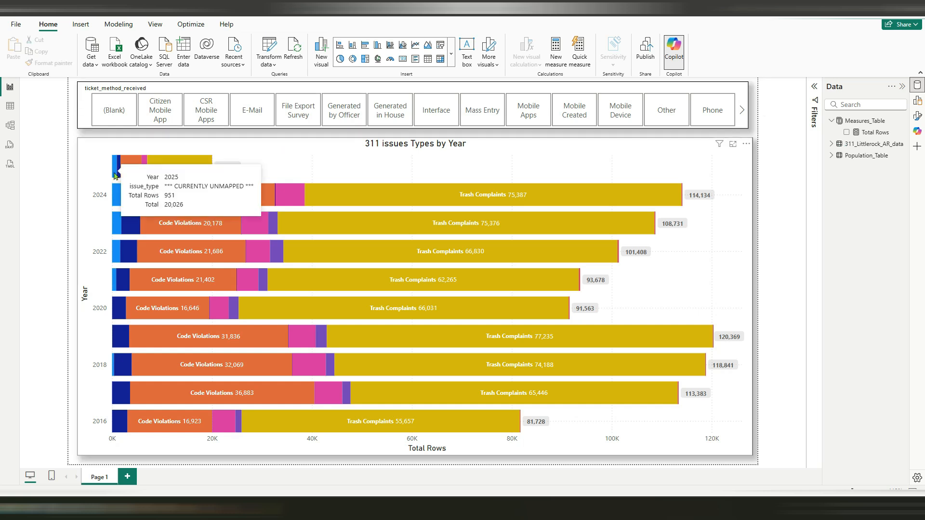
Bring up the city's web chart in the browser for comparison and invert the range of the bar chart's Y-axis
{"action": "left_click", "coordinate": [917, 116]}
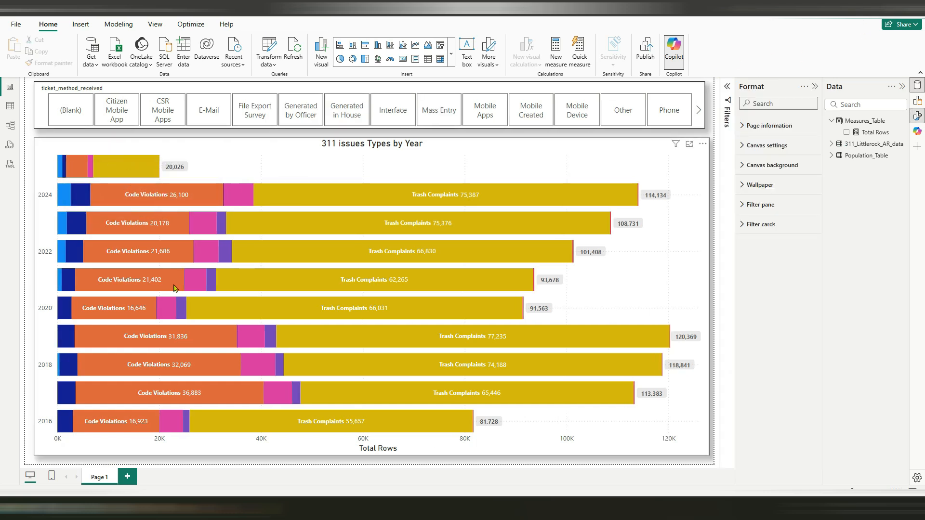
{"action": "mouse_move", "coordinate": [126, 506]}
{"action": "left_click", "coordinate": [126, 465]}
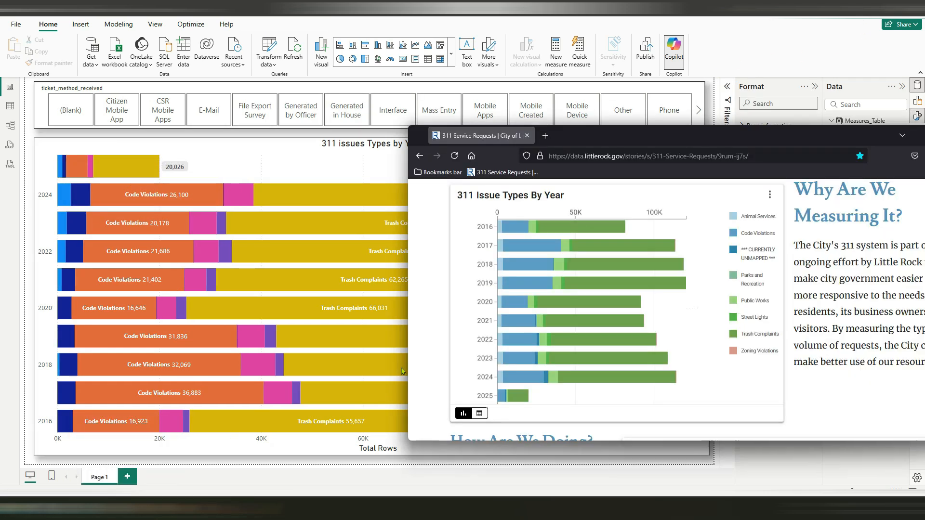
{"action": "left_click_drag", "start_coordinate": [726, 143], "coordinate": [718, 136]}
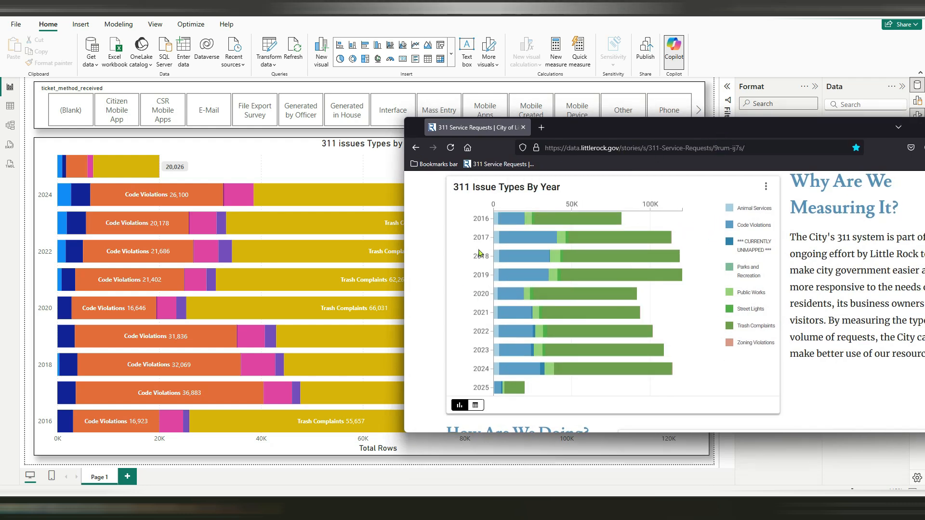
{"action": "left_click", "coordinate": [277, 168]}
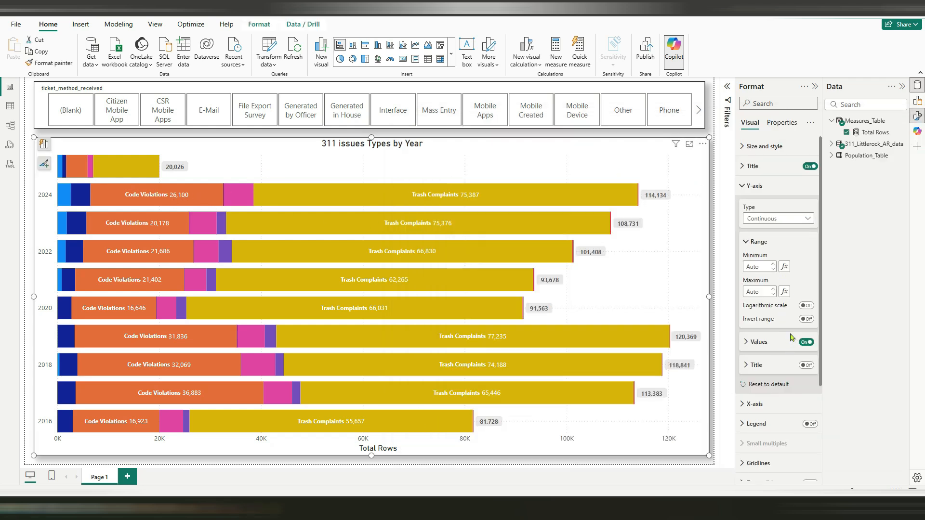
{"action": "left_click", "coordinate": [807, 320]}
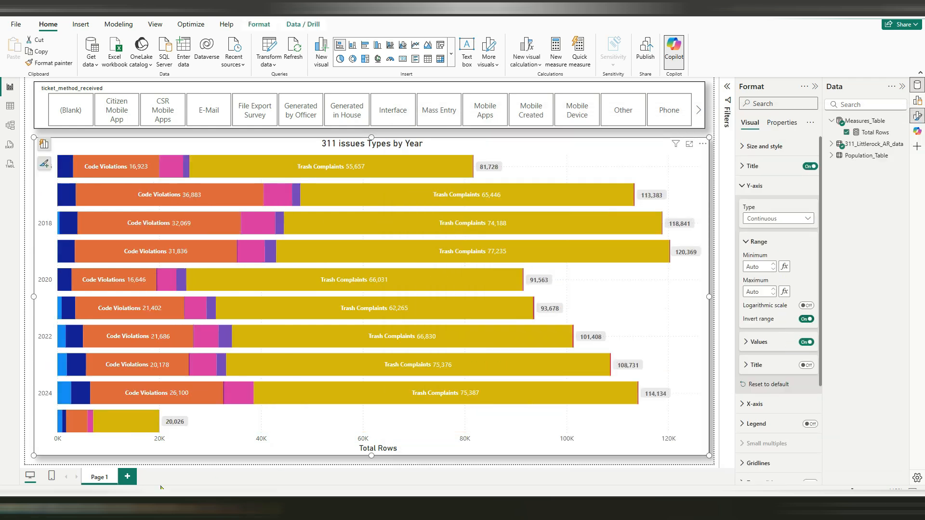
Use the browser's 311 chart as reference, turn on the bar chart's legend and set its position to Top center
{"action": "left_click", "coordinate": [181, 505]}
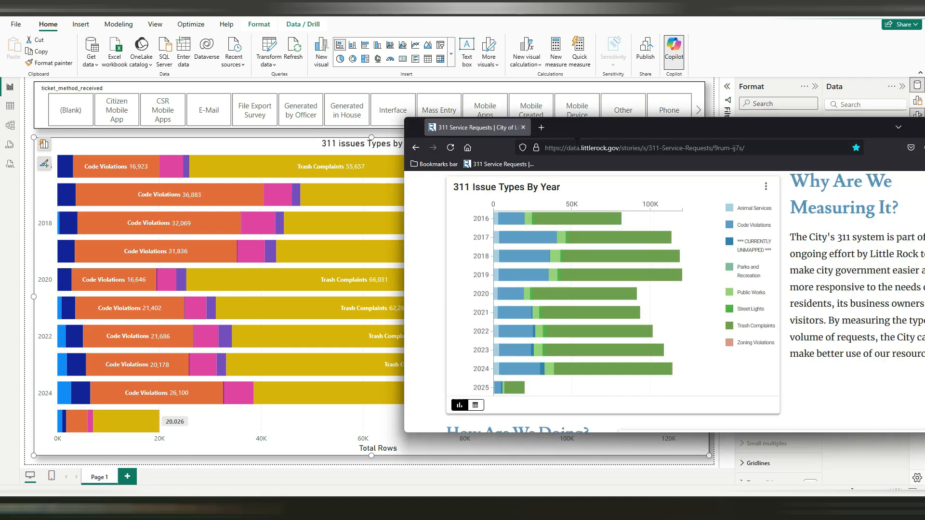
{"action": "mouse_move", "coordinate": [519, 221]}
{"action": "mouse_move", "coordinate": [571, 225]}
{"action": "left_click_drag", "start_coordinate": [581, 131], "coordinate": [375, 236]}
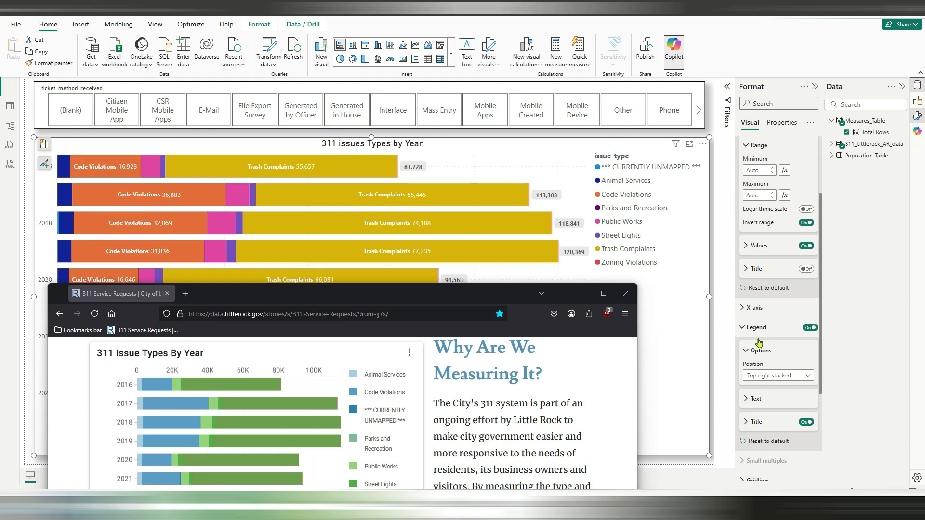
{"action": "left_click", "coordinate": [763, 375]}
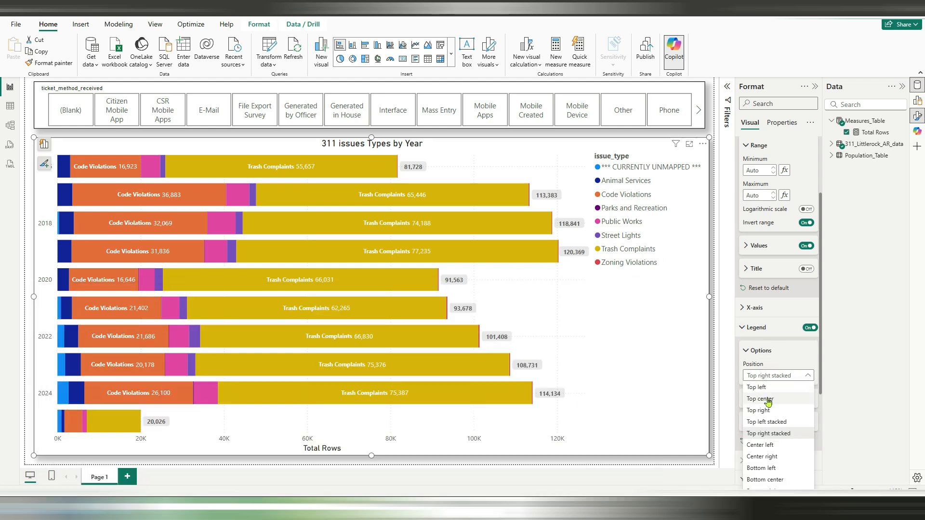
{"action": "left_click", "coordinate": [770, 399]}
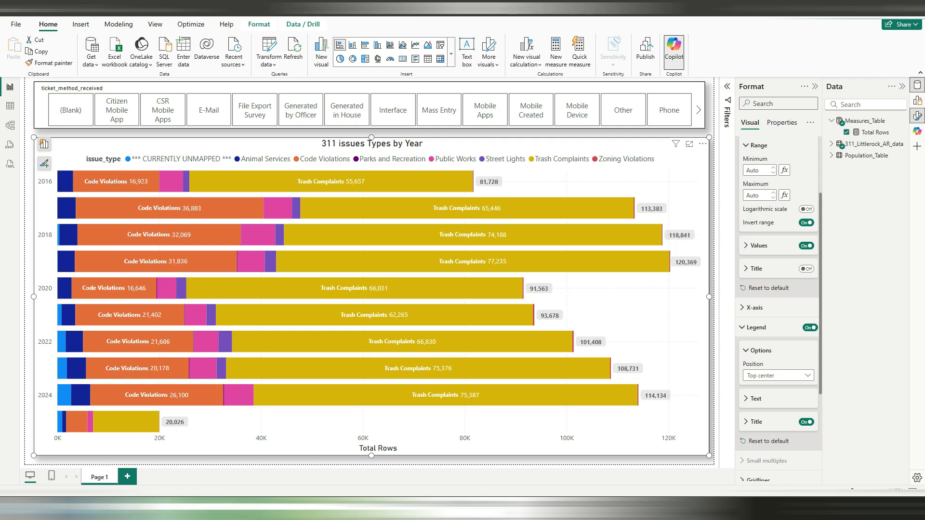
Switch to the browser and move its window to compare the city's 311 Issue Types By Year chart with the report
{"action": "key", "text": "alt+Tab"}
{"action": "left_click_drag", "start_coordinate": [421, 292], "coordinate": [432, 247]}
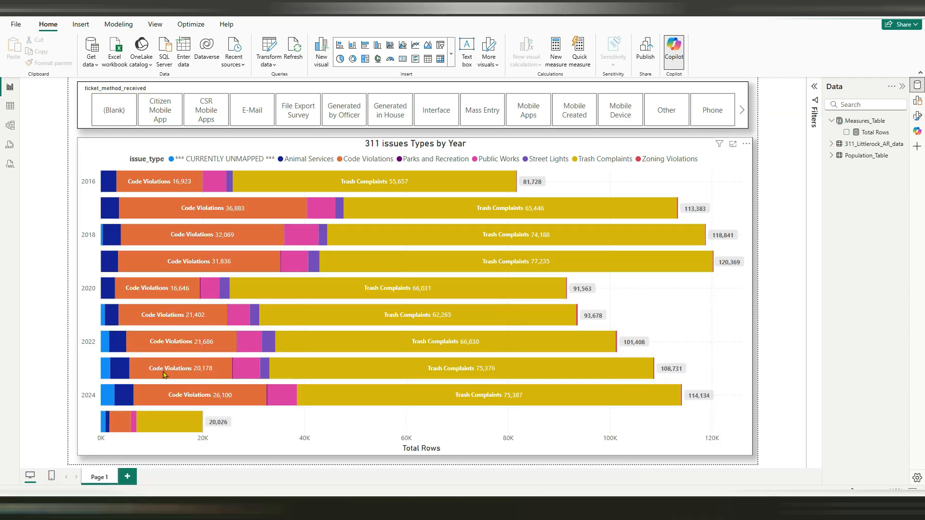
{"action": "mouse_move", "coordinate": [114, 428]}
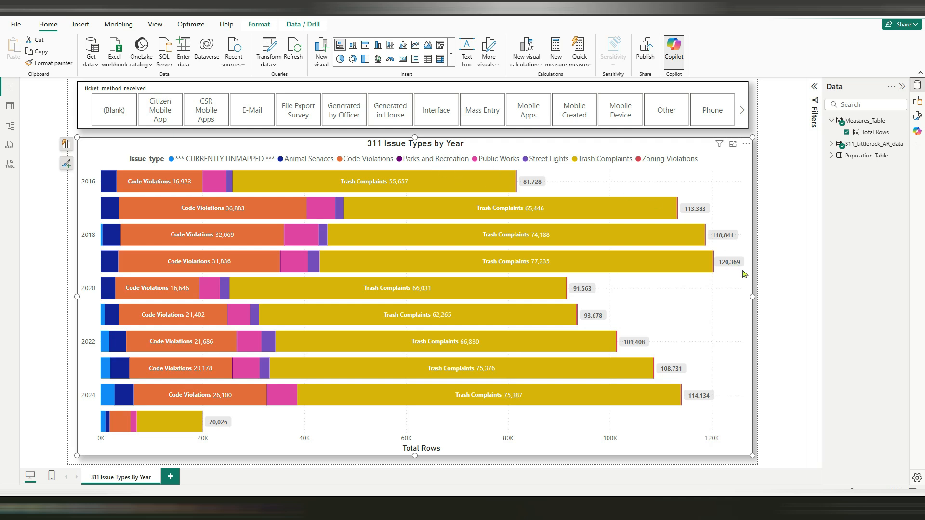
Deselect the bar chart and look through the ticket_method_received slicer's tiles and the finished bars
{"action": "left_click", "coordinate": [755, 278]}
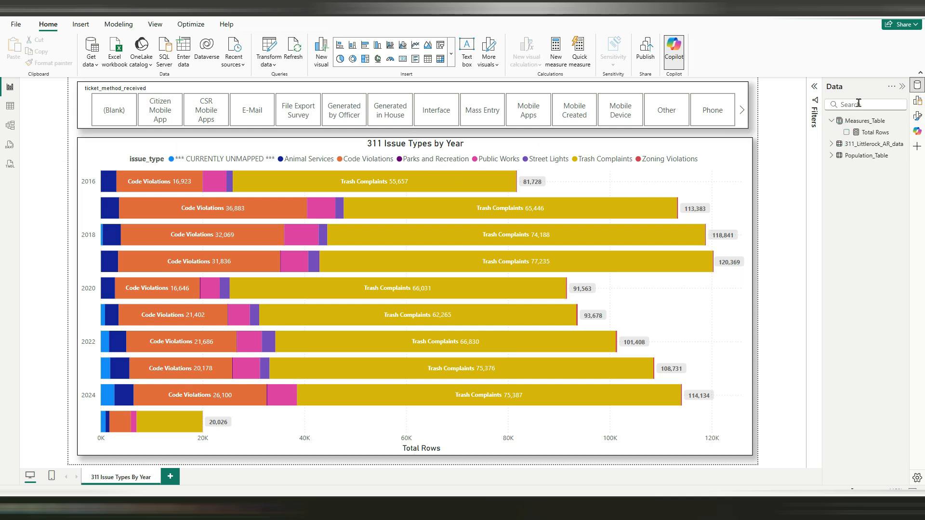
{"action": "scroll", "coordinate": [249, 121], "scroll_direction": "down", "scroll_amount": 2}
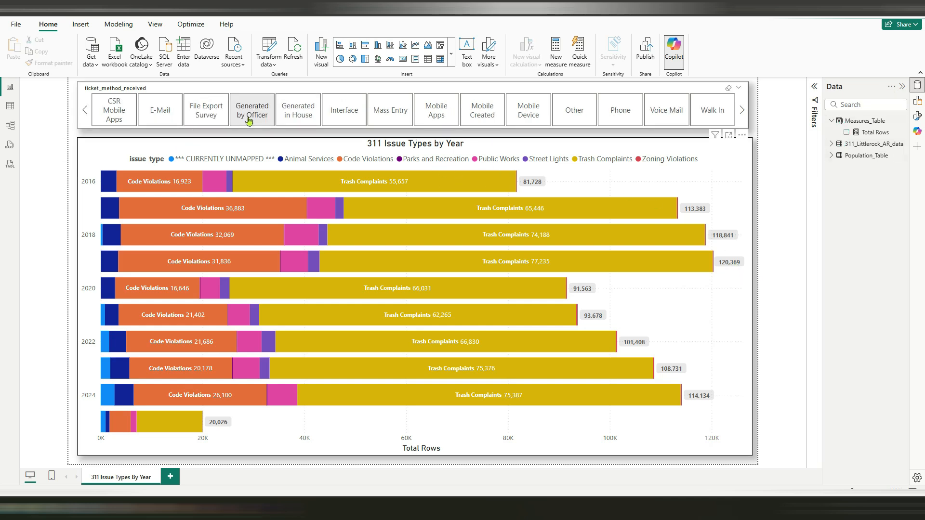
{"action": "scroll", "coordinate": [305, 117], "scroll_direction": "up", "scroll_amount": 2}
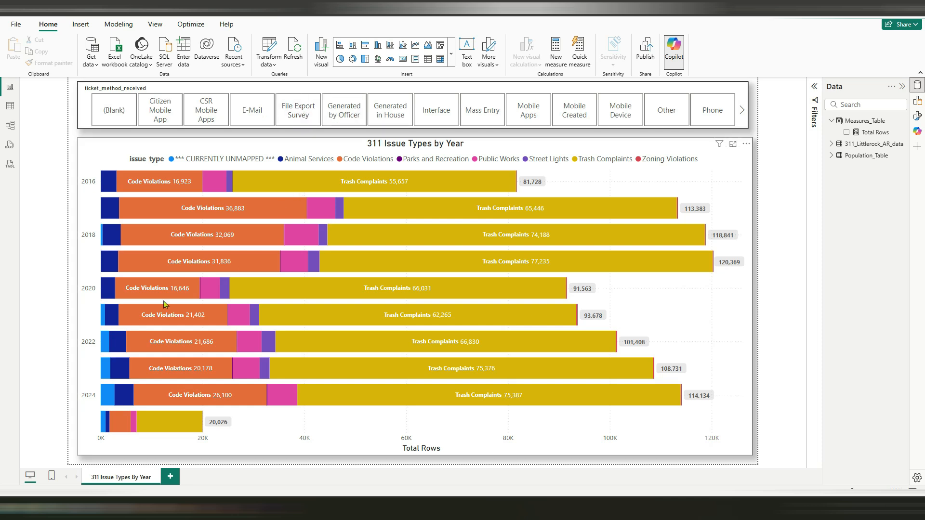
{"action": "mouse_move", "coordinate": [185, 422]}
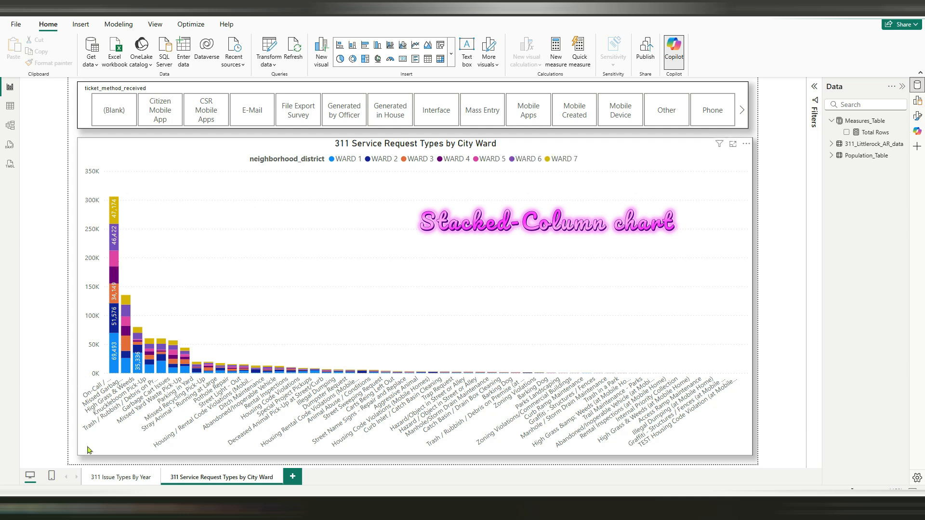
Review the fields assigned to the stacked column chart of service request types by city ward, and close the field view
{"action": "left_click", "coordinate": [425, 204]}
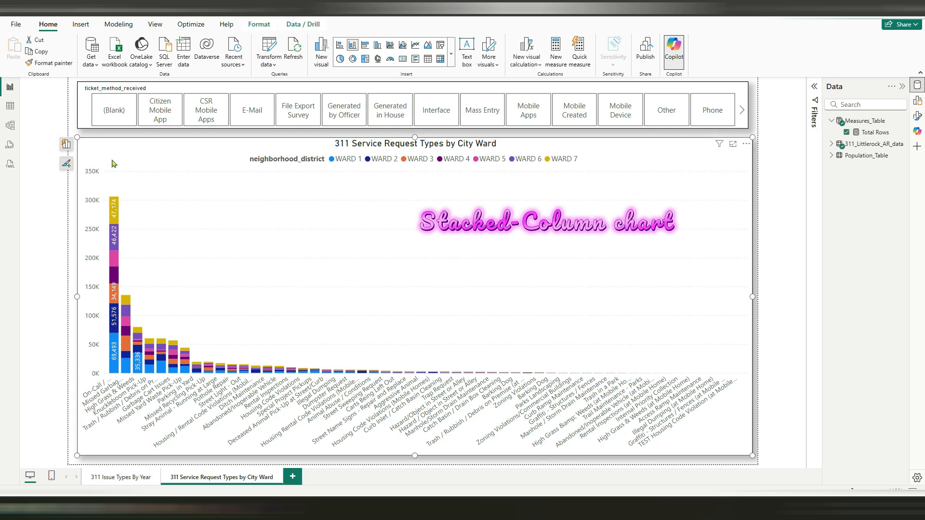
{"action": "left_click", "coordinate": [66, 144]}
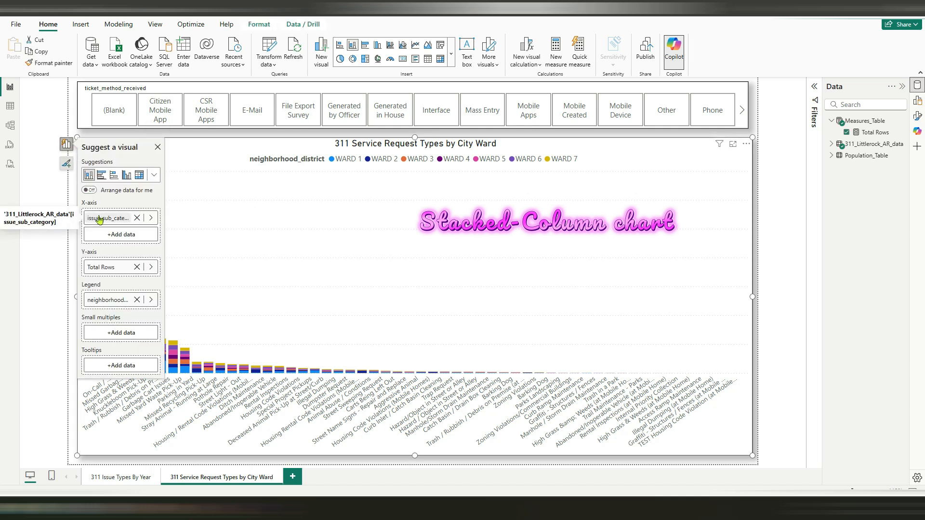
{"action": "left_click", "coordinate": [766, 314]}
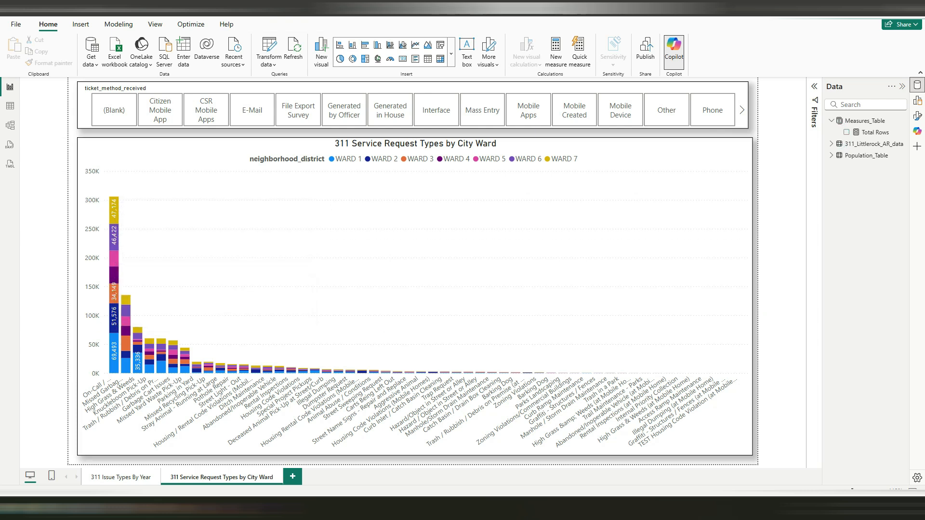
Switch to the browser, compare the city's 311 Service Request Types by City Ward chart with the report's stacked columns, and return to the report
{"action": "left_click_drag", "start_coordinate": [1, 255], "coordinate": [601, 159]}
{"action": "left_click_drag", "start_coordinate": [597, 144], "coordinate": [594, 123]}
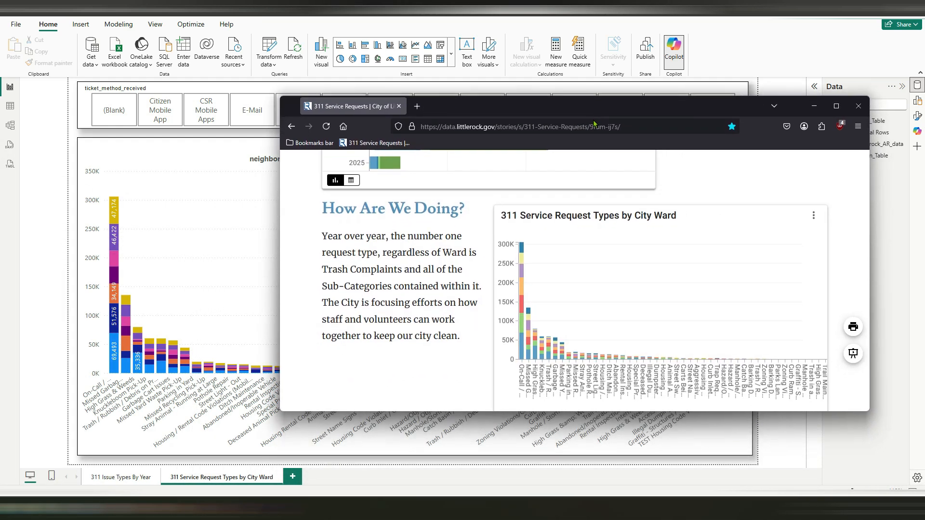
{"action": "mouse_move", "coordinate": [522, 248]}
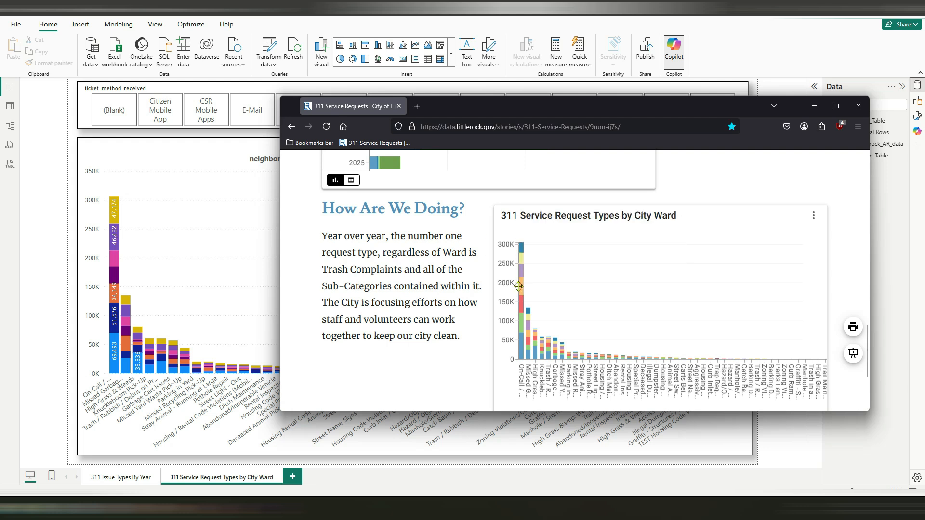
{"action": "mouse_move", "coordinate": [521, 306]}
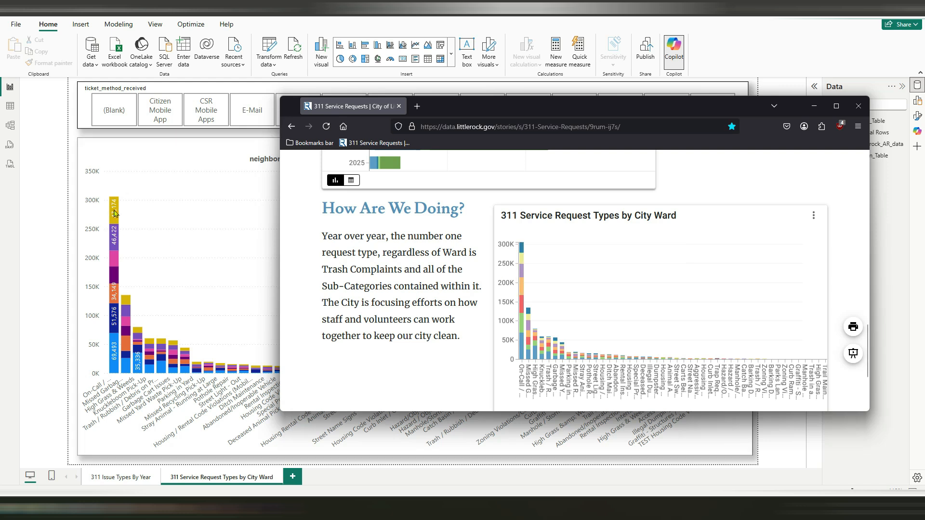
{"action": "mouse_move", "coordinate": [116, 218]}
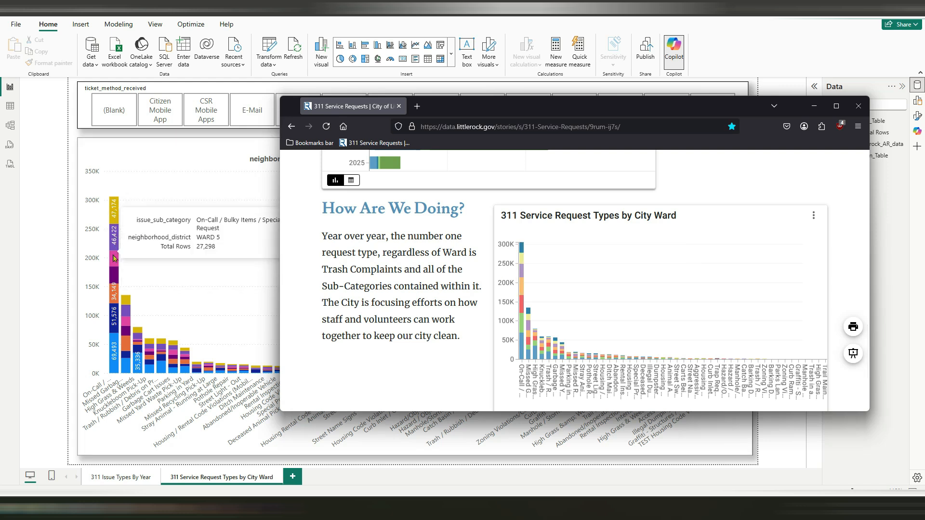
{"action": "mouse_move", "coordinate": [118, 331]}
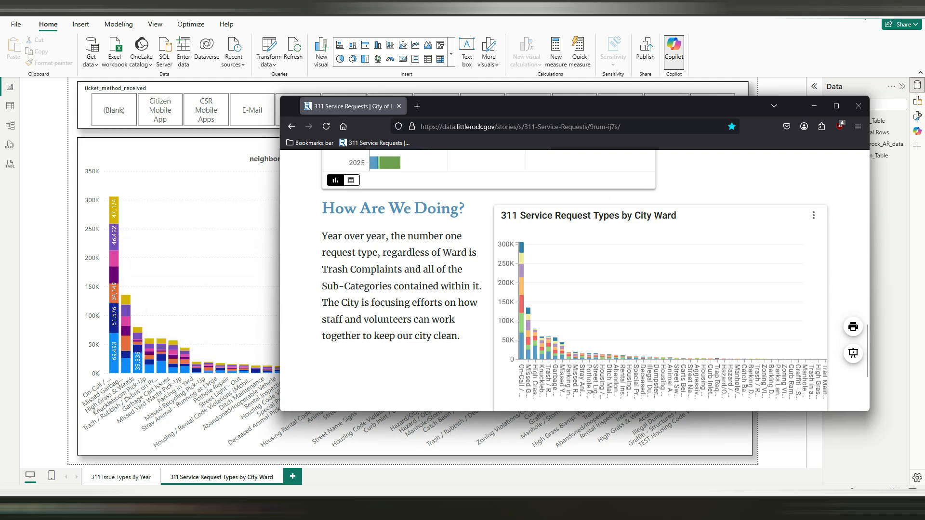
{"action": "key", "text": "alt+Tab"}
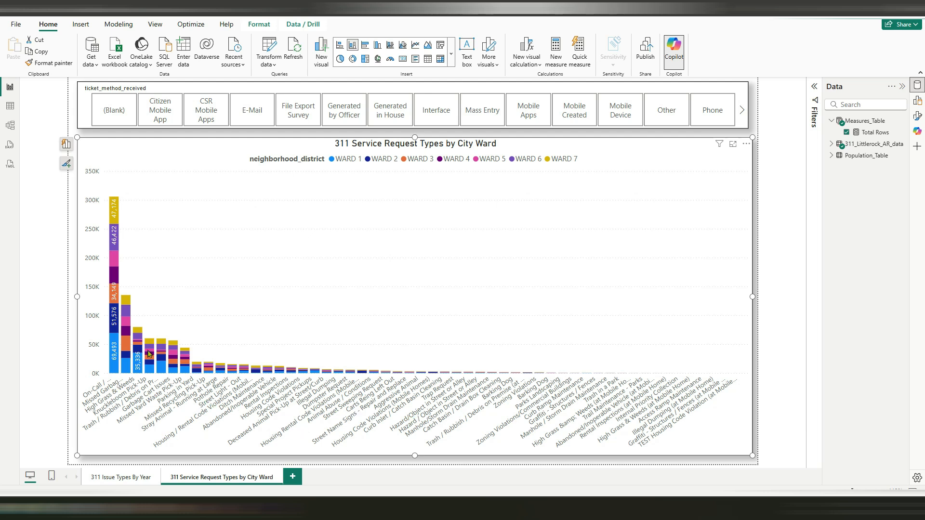
Test the ticket_method_received slicer on the ward chart with several methods, including File Export Survey, Citizen Mobile App and Mobile Apps, and clear the selection
{"action": "left_click", "coordinate": [303, 119]}
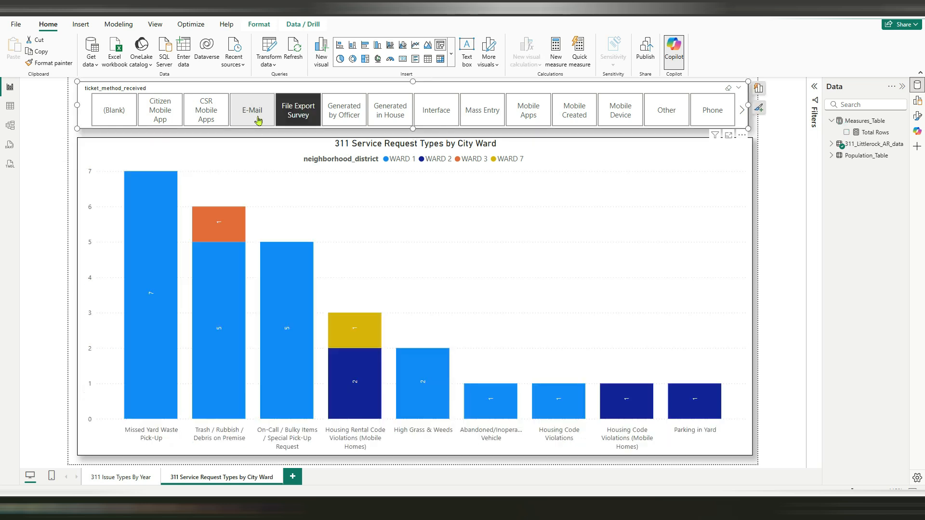
{"action": "left_click", "coordinate": [258, 120]}
{"action": "left_click", "coordinate": [215, 114]}
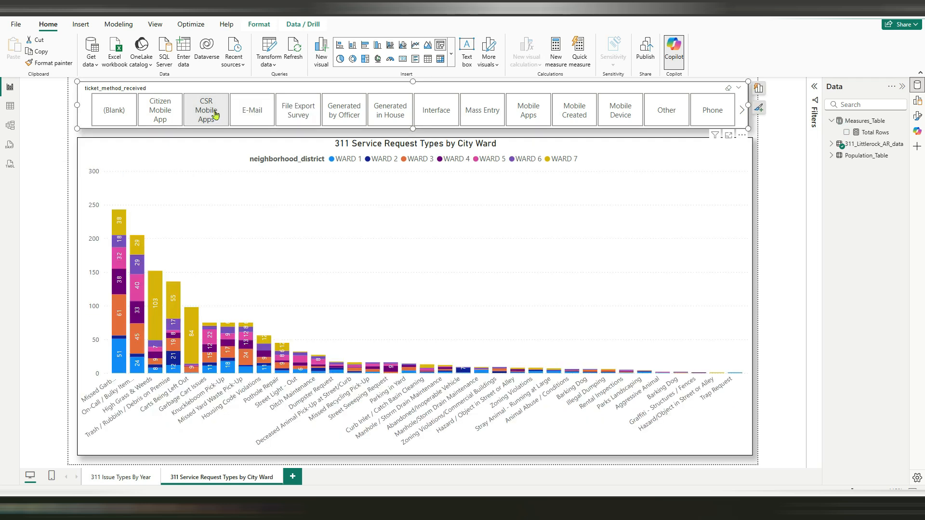
{"action": "left_click", "coordinate": [168, 114]}
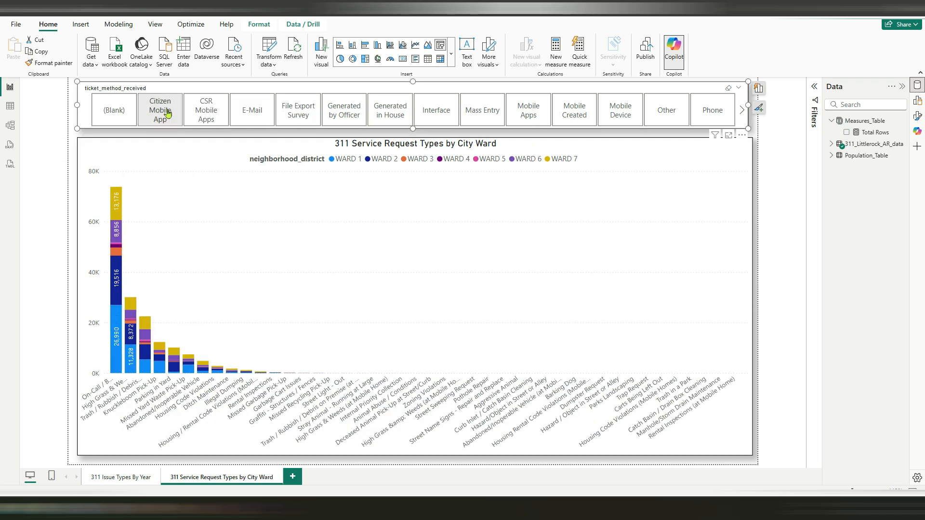
{"action": "left_click", "coordinate": [378, 118]}
{"action": "left_click", "coordinate": [430, 117]}
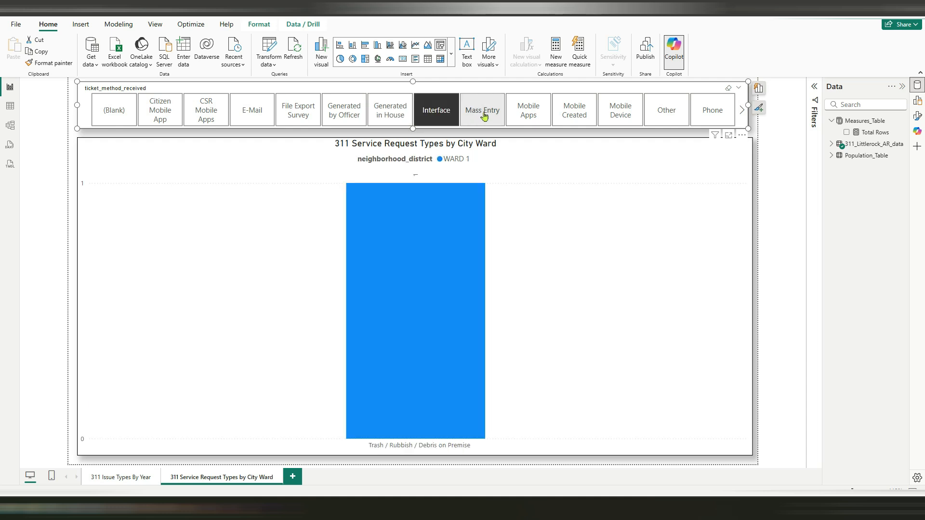
{"action": "left_click", "coordinate": [484, 115]}
{"action": "left_click", "coordinate": [537, 111]}
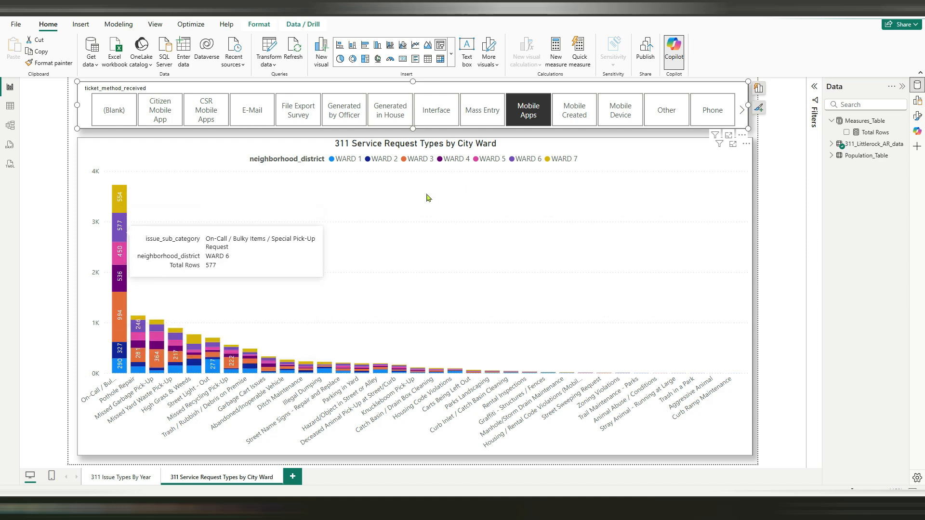
{"action": "left_click", "coordinate": [552, 136]}
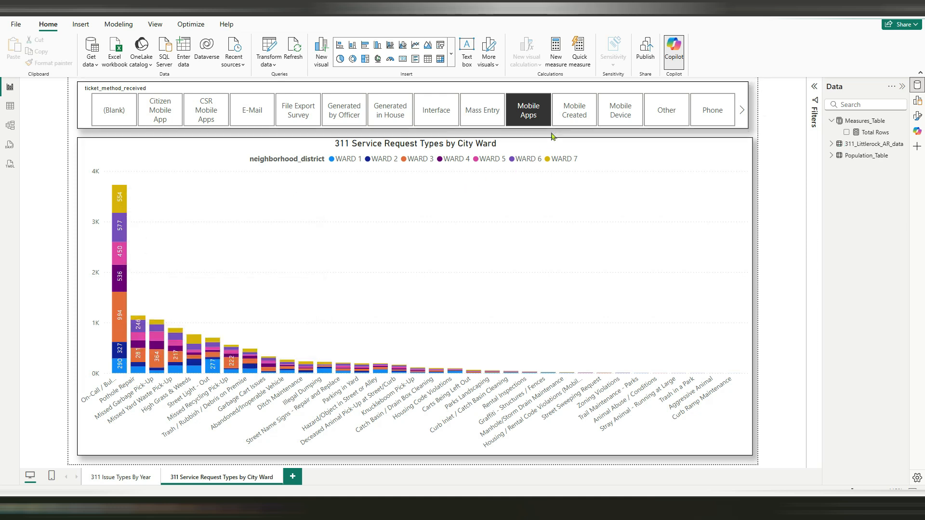
{"action": "left_click", "coordinate": [128, 123]}
{"action": "left_click", "coordinate": [128, 124]}
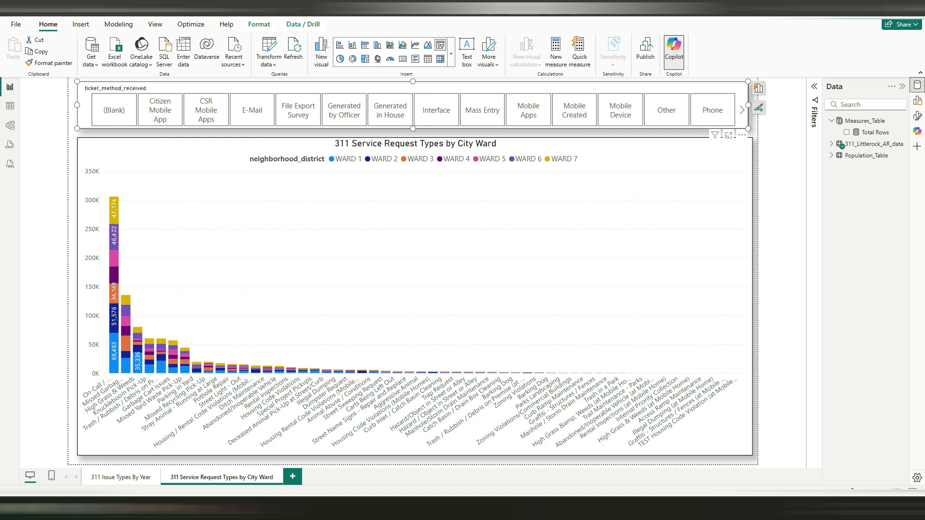
Look over both report pages and inspect Population_Table and Measures_Table in Table view, ending back in the report view
{"action": "left_click", "coordinate": [123, 477]}
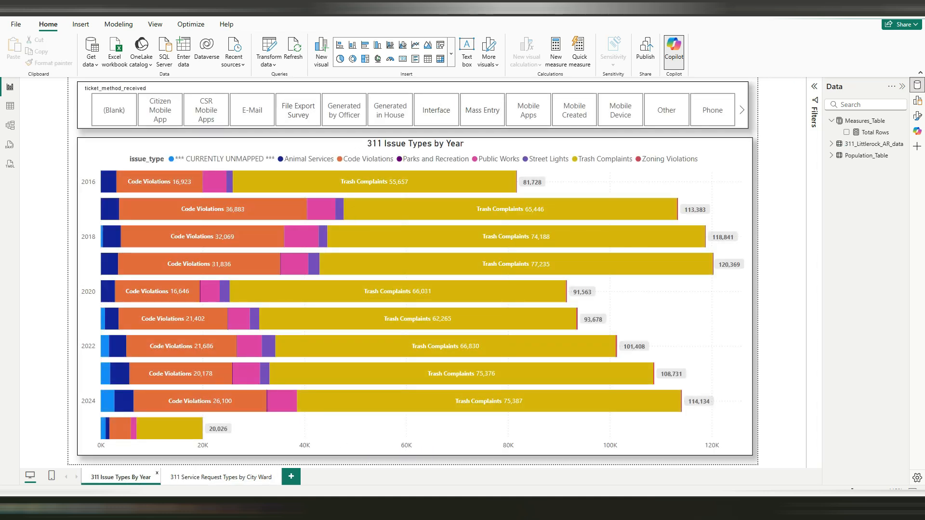
{"action": "left_click", "coordinate": [213, 479]}
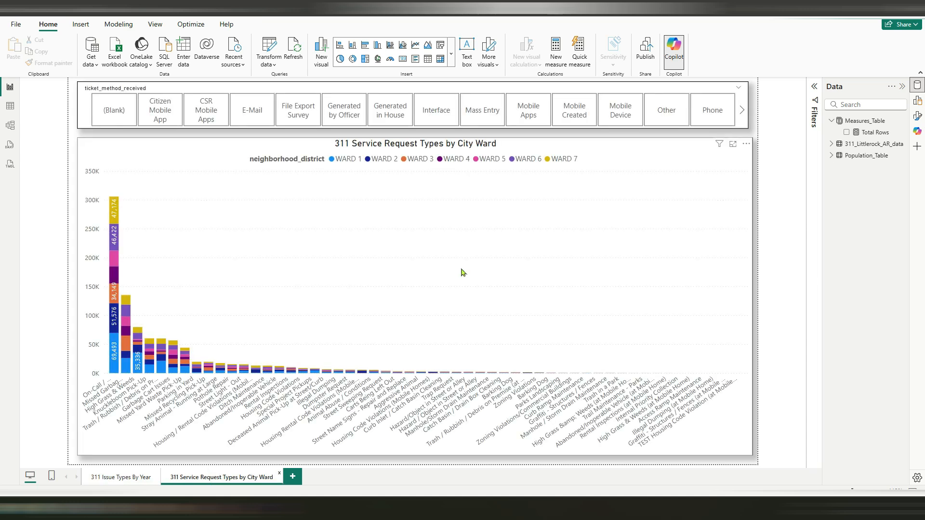
{"action": "left_click", "coordinate": [10, 106]}
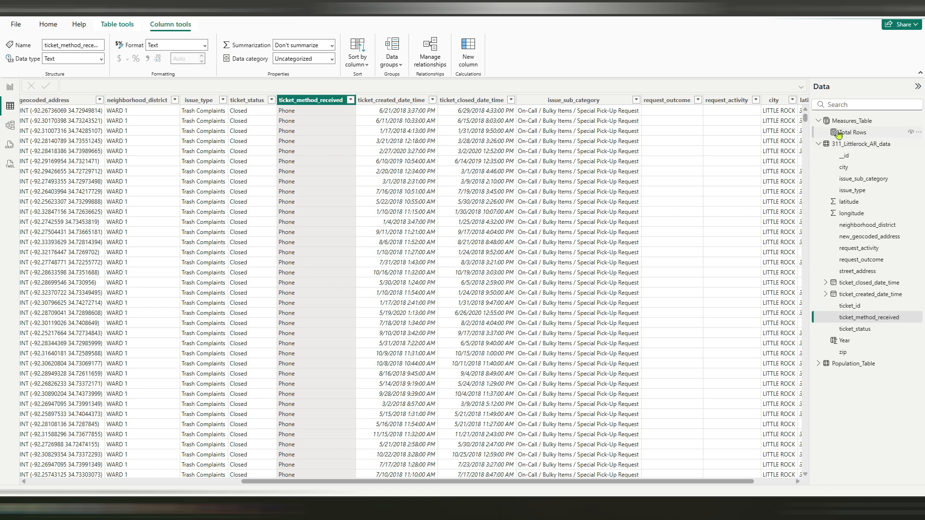
{"action": "left_click", "coordinate": [818, 144]}
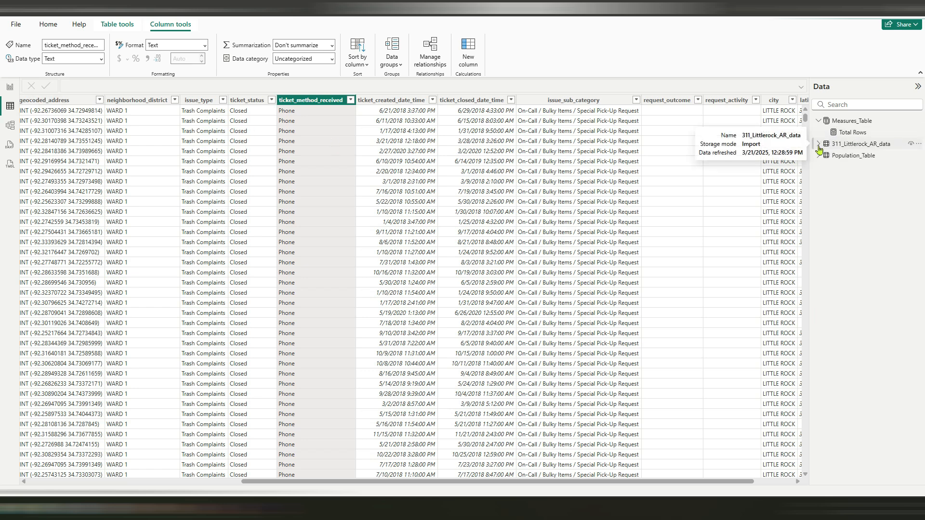
{"action": "left_click", "coordinate": [842, 160]}
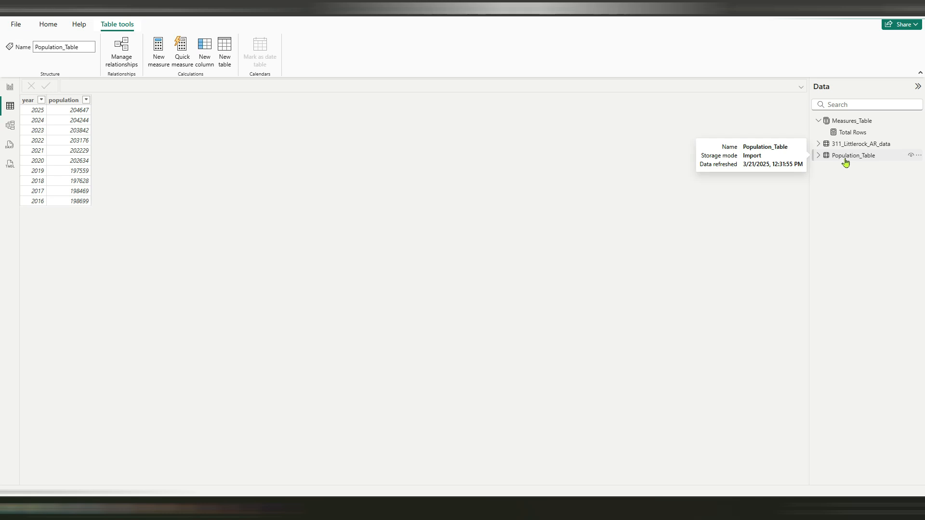
{"action": "left_click", "coordinate": [861, 124]}
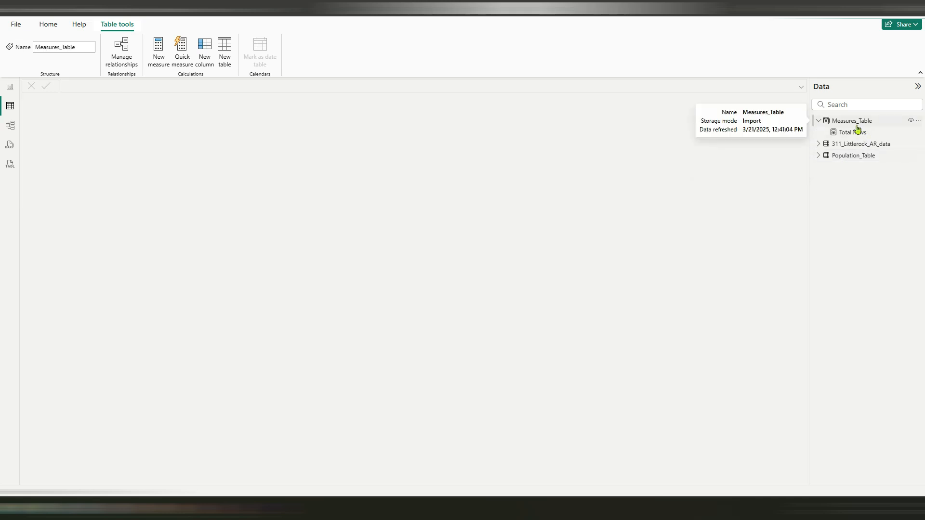
{"action": "left_click", "coordinate": [13, 92]}
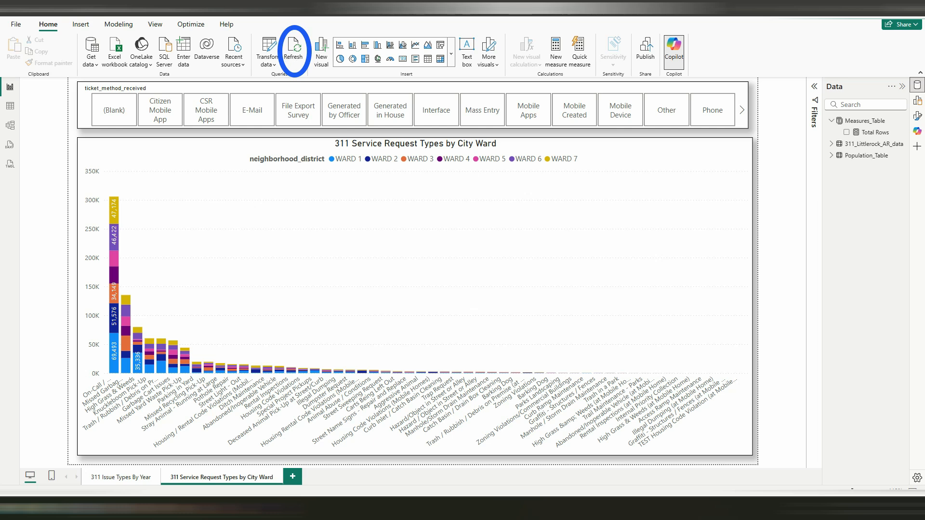
Open the # of Complaints measure in Measures_Table and examine its name and COUNTROWS formula
{"action": "left_click", "coordinate": [831, 120]}
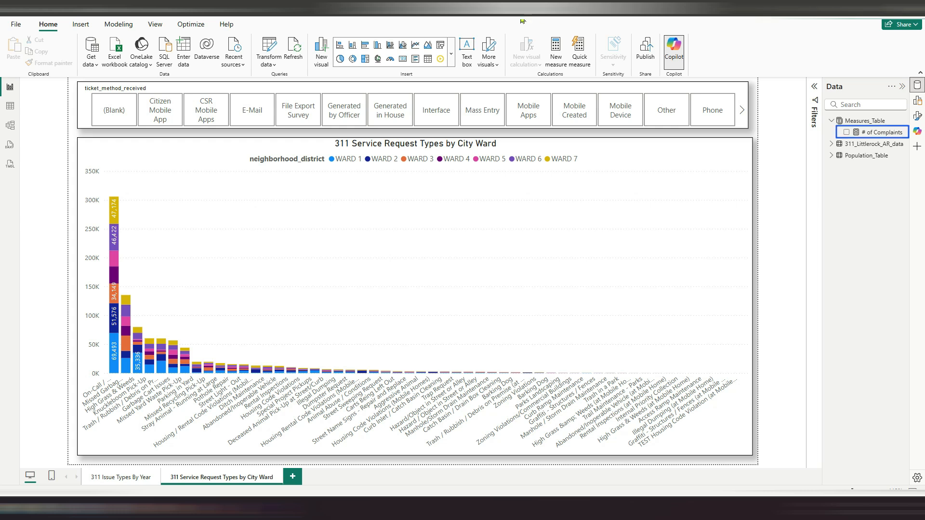
{"action": "left_click", "coordinate": [873, 133]}
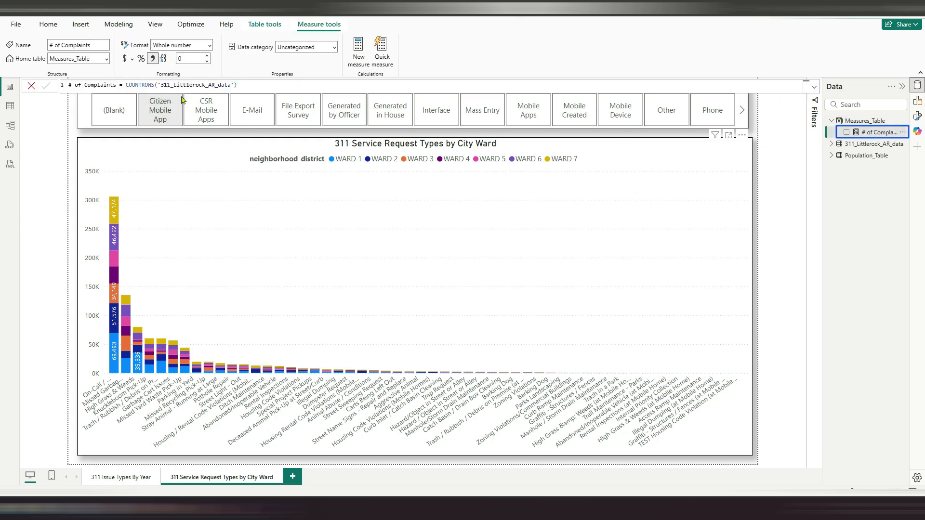
{"action": "left_click_drag", "start_coordinate": [116, 85], "coordinate": [61, 83]}
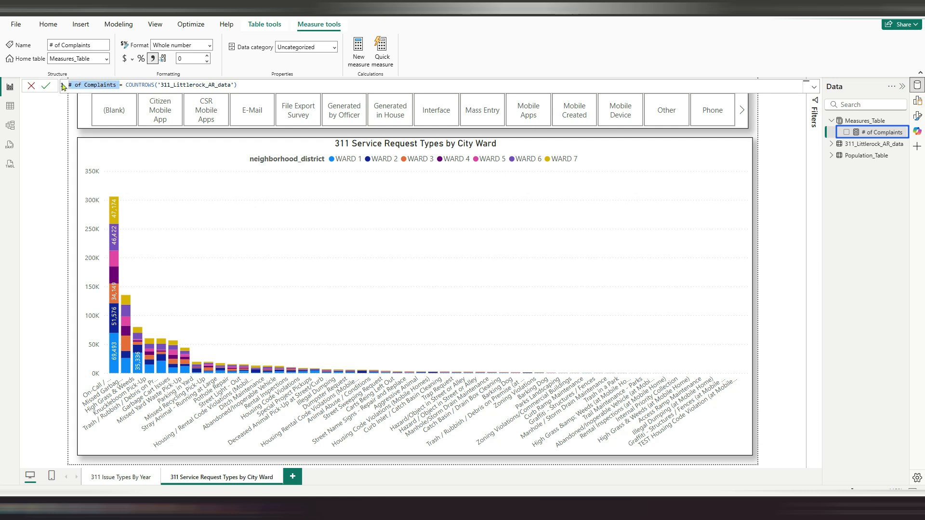
{"action": "left_click", "coordinate": [253, 86]}
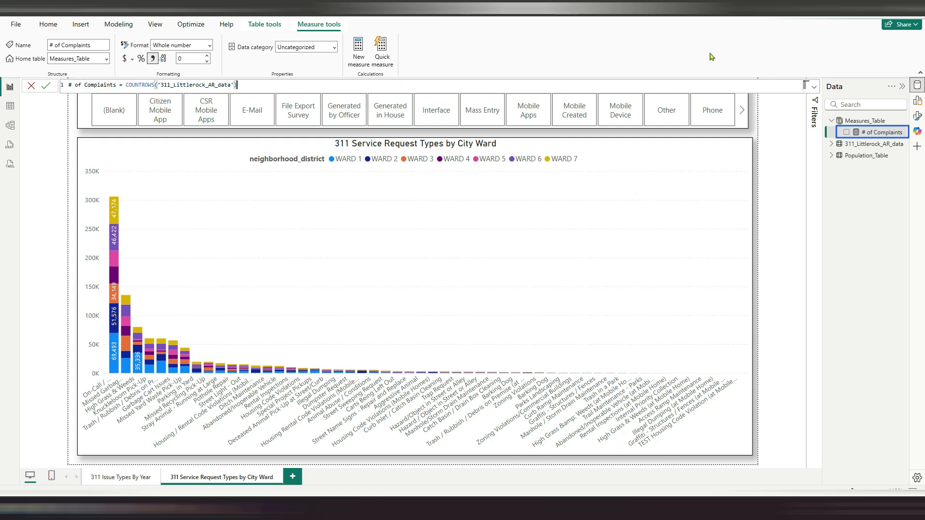
Check the bar and column tooltips on the 311 Issue Types By Year and City Ward pages for the # of Complaints measure
{"action": "left_click", "coordinate": [121, 477]}
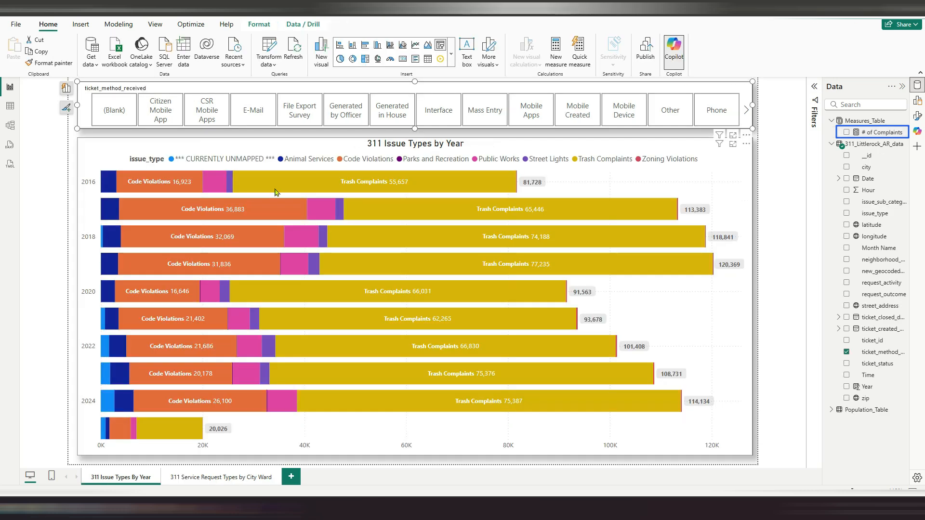
{"action": "mouse_move", "coordinate": [158, 190]}
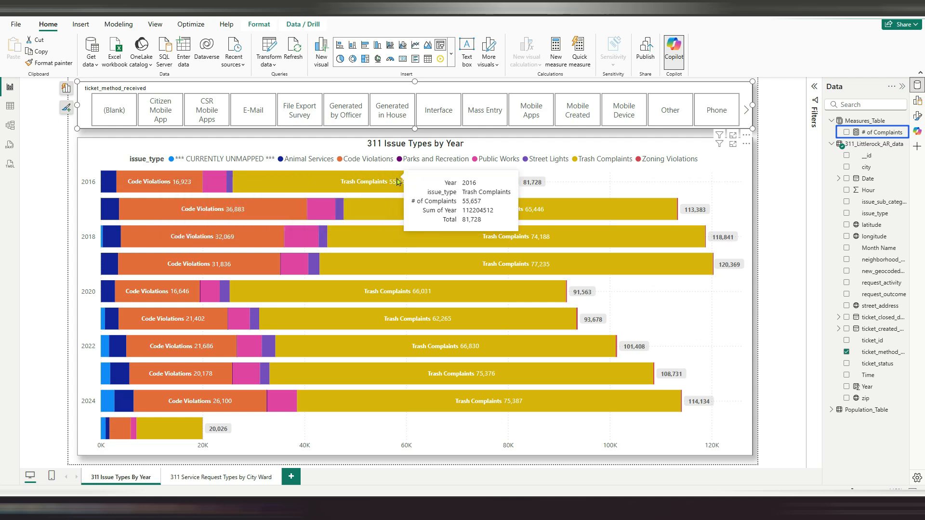
{"action": "left_click", "coordinate": [221, 477]}
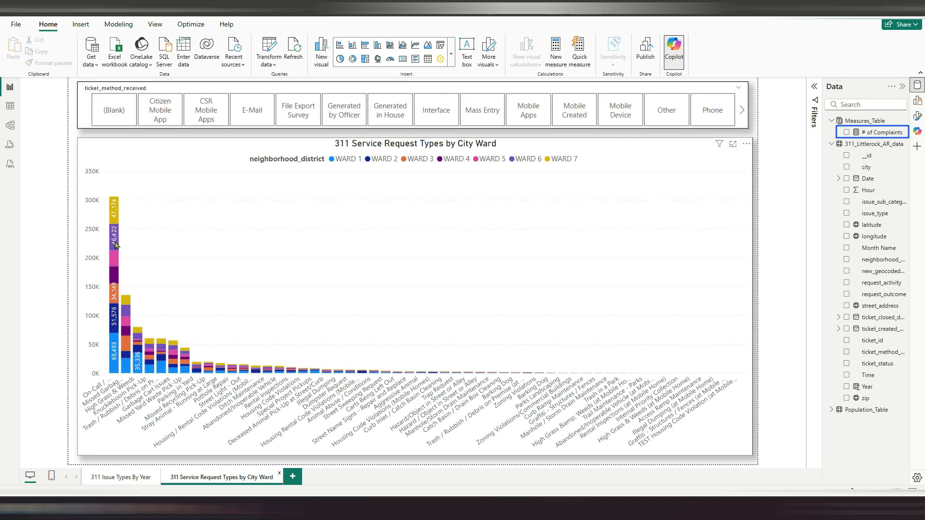
{"action": "mouse_move", "coordinate": [116, 246]}
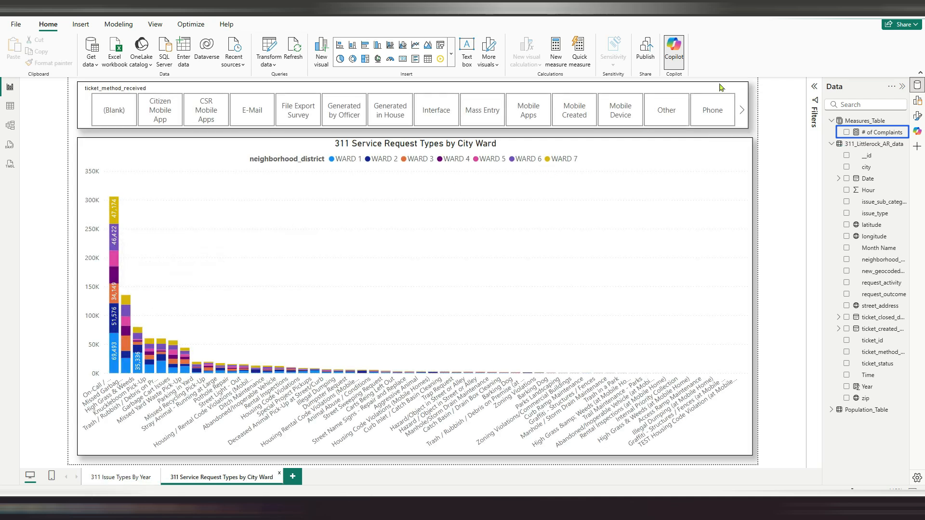